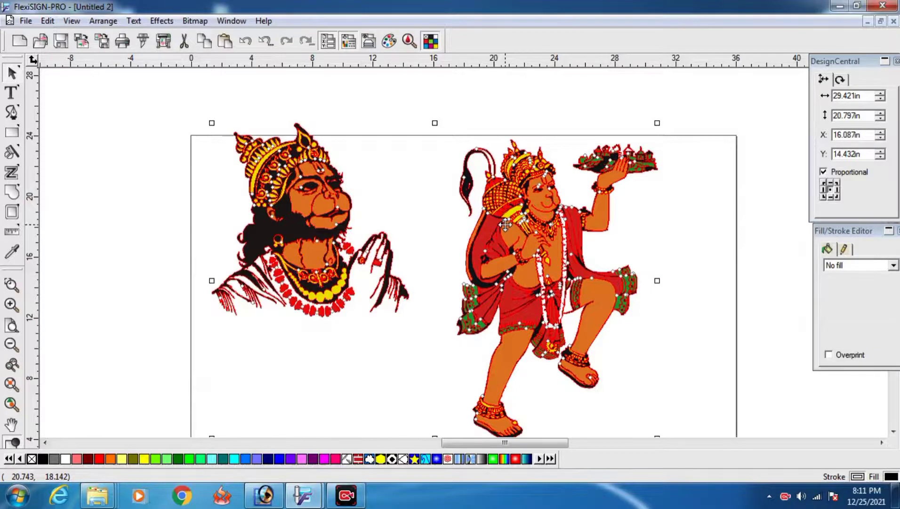
- Ungroup the combined artwork so the praying Hanuman bust and the full-length Hanuman figure can be handled separately
{"action": "right_click", "coordinate": [506, 217]}
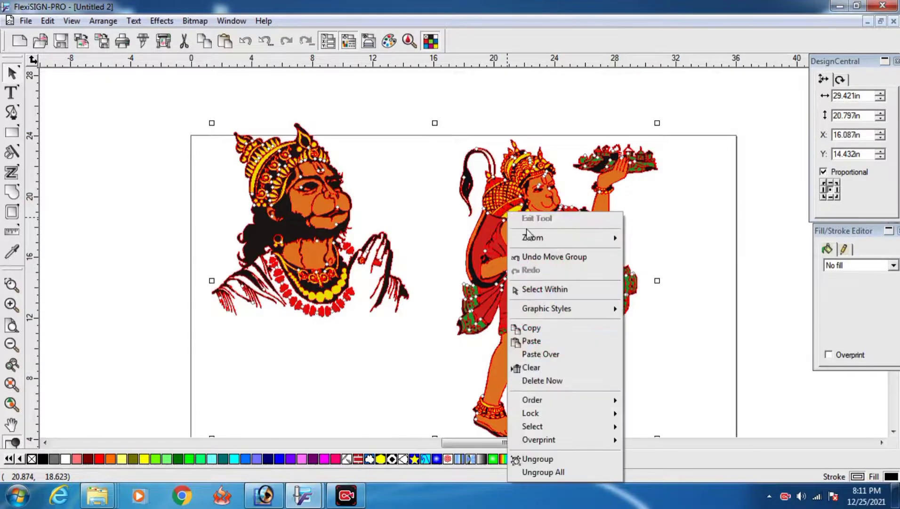
{"action": "left_click", "coordinate": [532, 459]}
{"action": "left_click", "coordinate": [365, 304]}
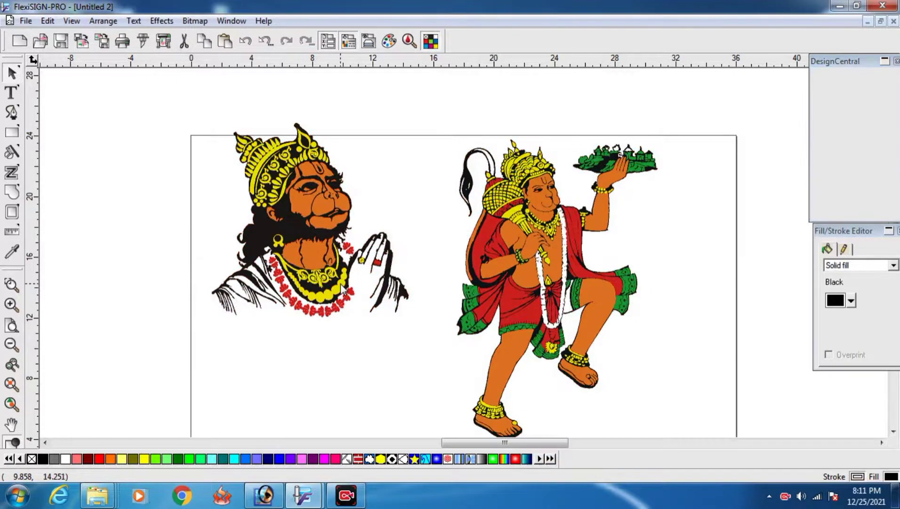
- Space the two artworks apart, placing the praying bust at about X 8.26 in, Y 17.84 in and the full-length figure at about X 28.38 in, Y 13.93 in
{"action": "mouse_move", "coordinate": [322, 257]}
{"action": "left_mouse_down"}
{"action": "mouse_move", "coordinate": [299, 219]}
{"action": "mouse_move", "coordinate": [329, 267]}
{"action": "left_mouse_up"}
{"action": "left_click", "coordinate": [485, 259]}
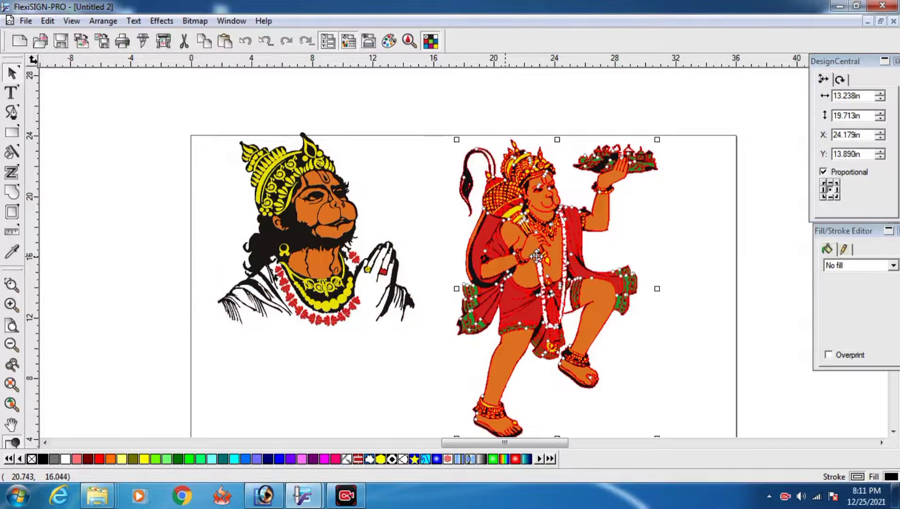
{"action": "left_click_drag", "start_coordinate": [536, 256], "coordinate": [565, 256]}
{"action": "left_click_drag", "start_coordinate": [469, 442], "coordinate": [431, 306]}
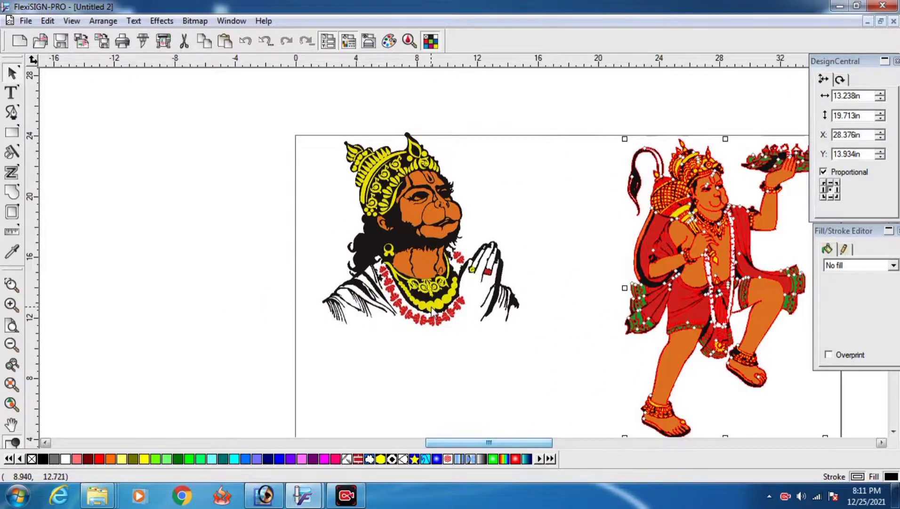
- Examine the praying bust up close, checking the crown, face, necklaces and hair
{"action": "left_click", "coordinate": [12, 285]}
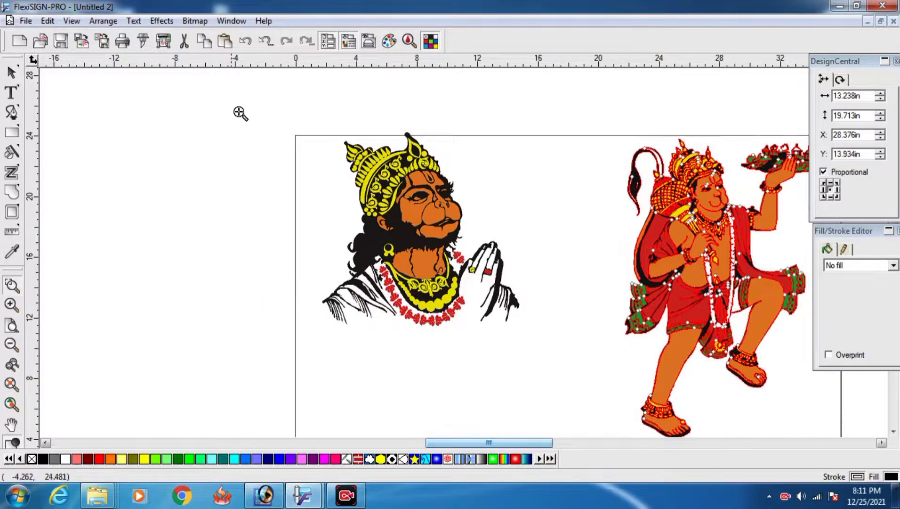
{"action": "left_click_drag", "start_coordinate": [240, 112], "coordinate": [522, 370]}
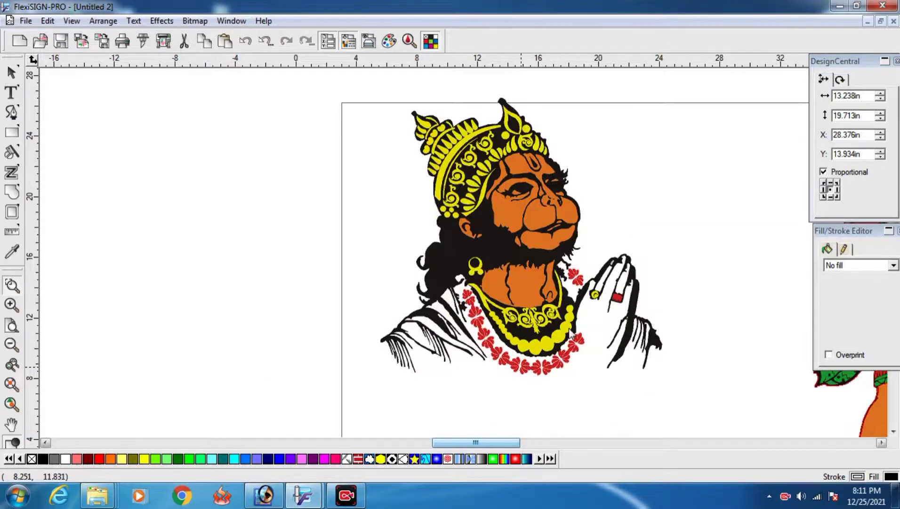
{"action": "left_click_drag", "start_coordinate": [497, 447], "coordinate": [504, 447]}
{"action": "left_click", "coordinate": [11, 305]}
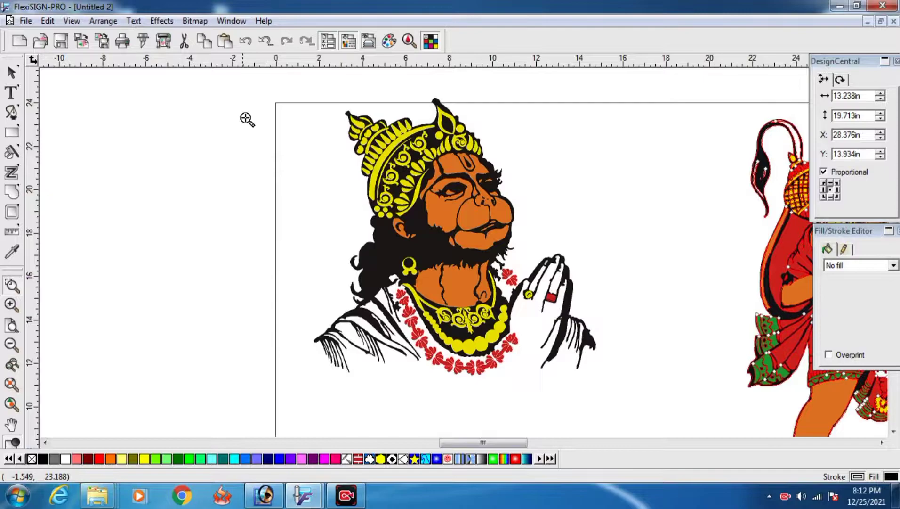
{"action": "left_click_drag", "start_coordinate": [258, 121], "coordinate": [540, 336]}
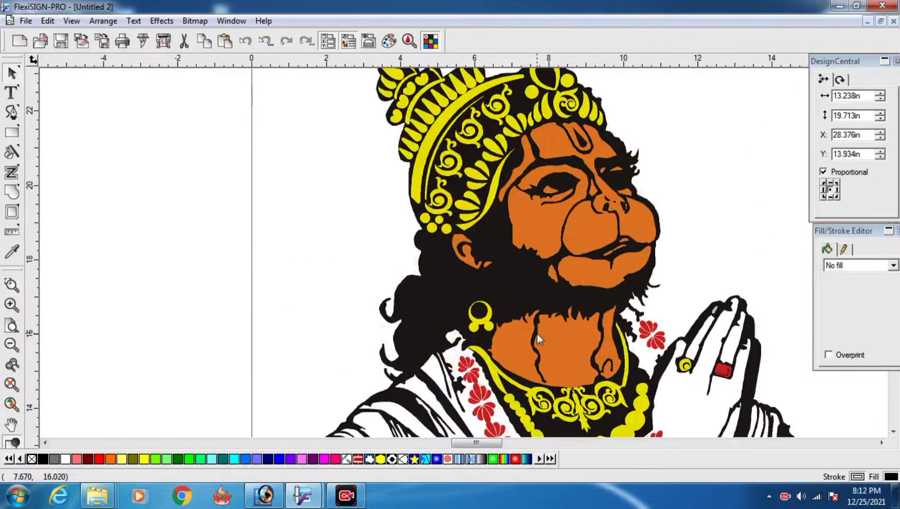
{"action": "scroll", "coordinate": [570, 330], "scroll_direction": "up", "scroll_amount": 2}
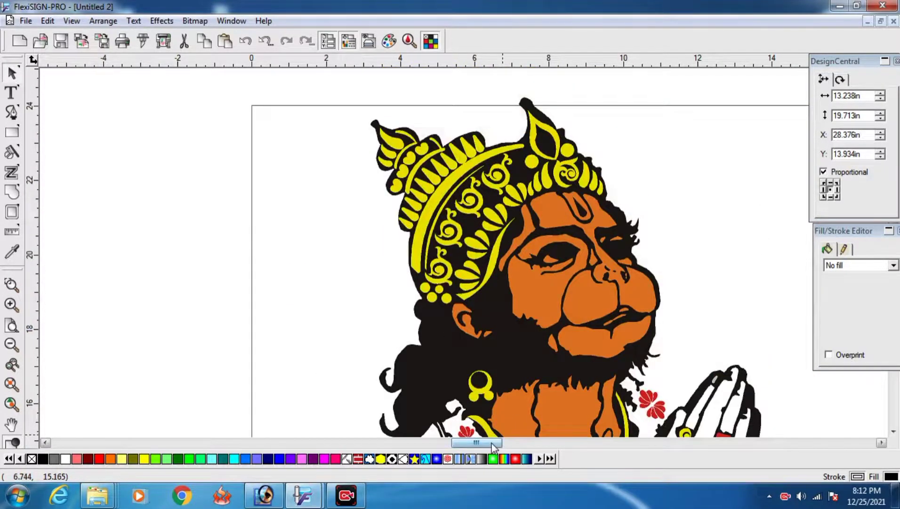
{"action": "left_click_drag", "start_coordinate": [492, 444], "coordinate": [503, 441]}
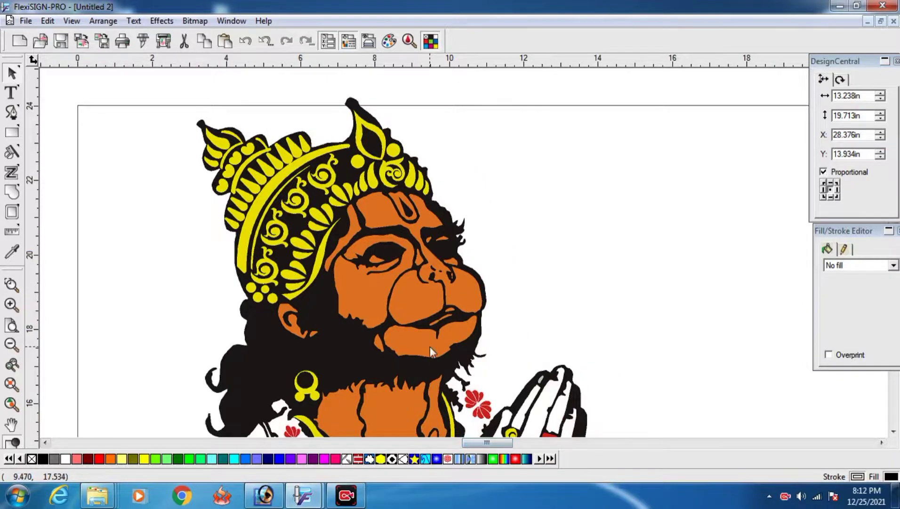
{"action": "scroll", "coordinate": [430, 346], "scroll_direction": "down", "scroll_amount": 2}
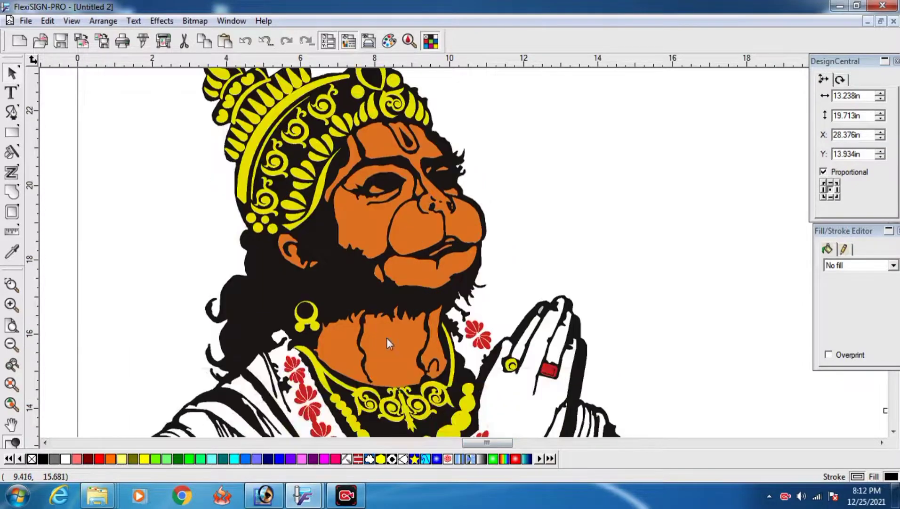
{"action": "left_click", "coordinate": [12, 285]}
{"action": "left_click", "coordinate": [185, 269]}
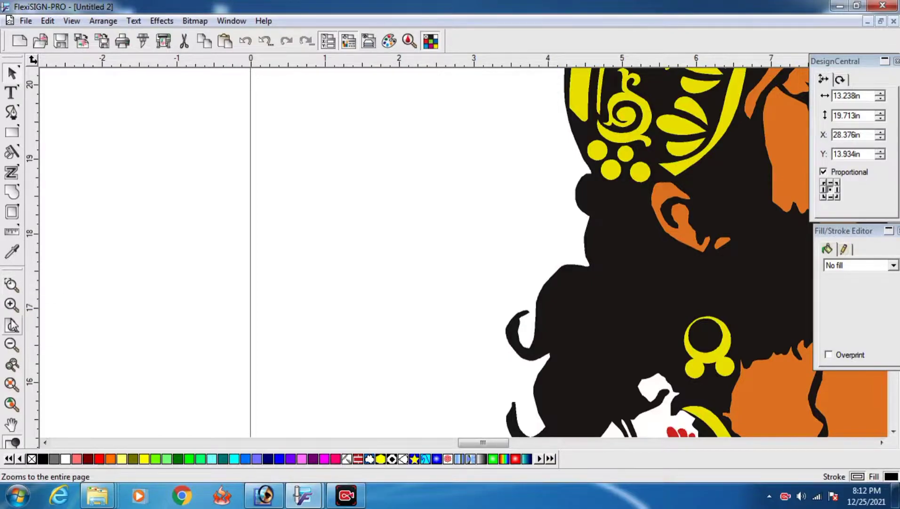
{"action": "left_click", "coordinate": [12, 345]}
{"action": "left_click", "coordinate": [11, 345]}
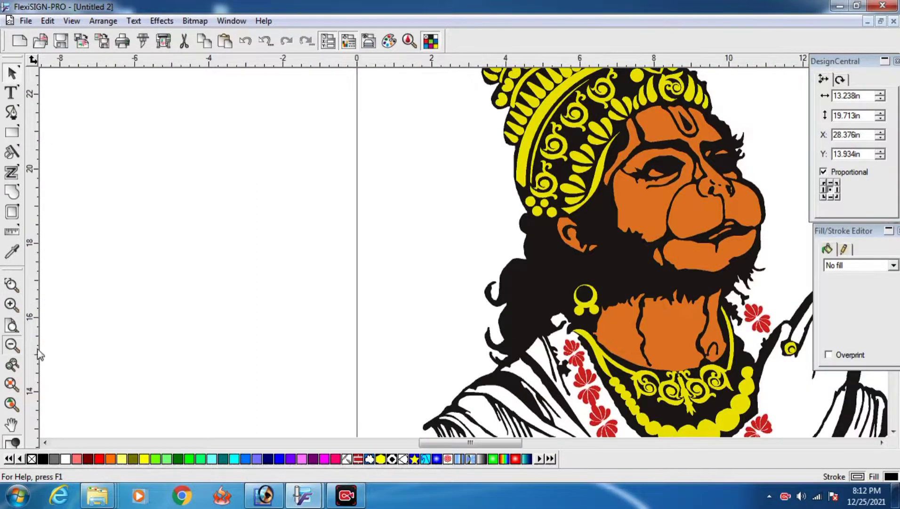
{"action": "left_click_drag", "start_coordinate": [484, 442], "coordinate": [489, 441]}
- Ungroup the praying bust into its separate colour shapes
{"action": "left_click", "coordinate": [464, 310]}
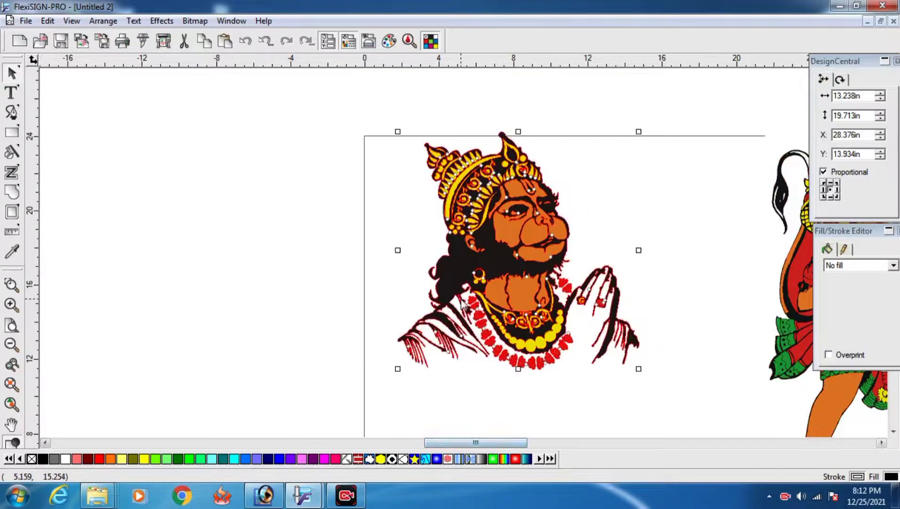
{"action": "right_click", "coordinate": [488, 239]}
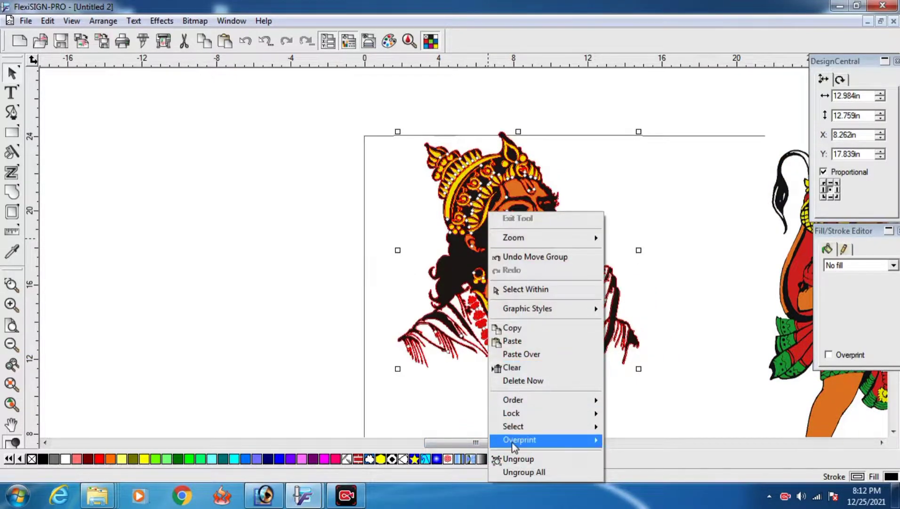
{"action": "left_click", "coordinate": [505, 459]}
{"action": "left_click", "coordinate": [463, 401]}
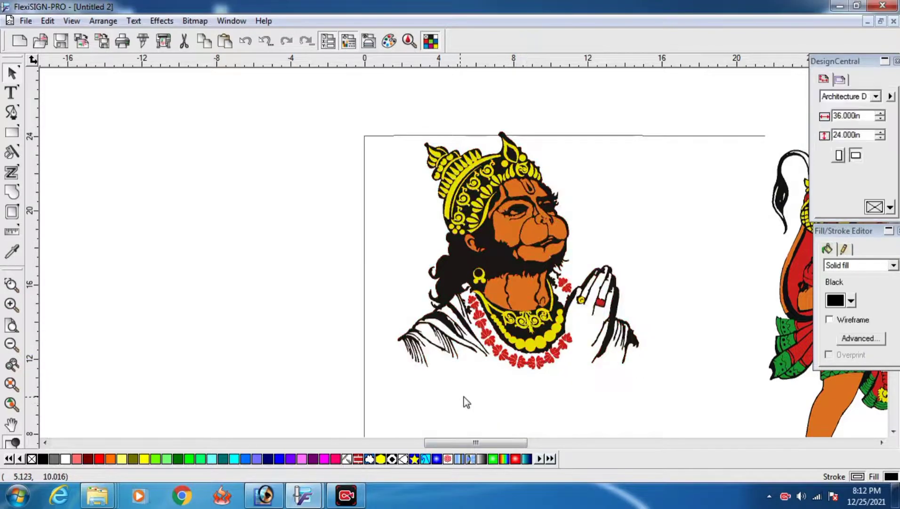
- Shift the bust's orange skin shape to about X 7.92 in, Y 18.16 in and check it against the black outline
{"action": "scroll", "coordinate": [542, 400], "scroll_direction": "up", "scroll_amount": 2}
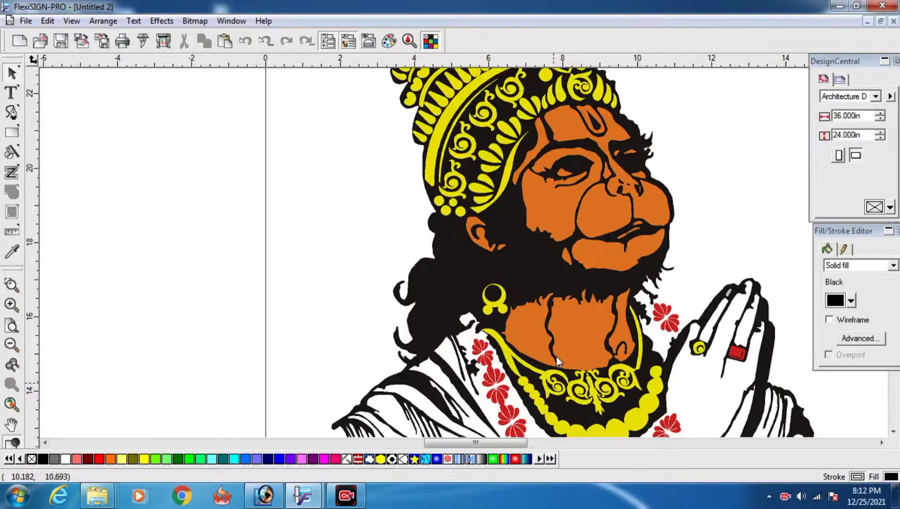
{"action": "scroll", "coordinate": [556, 355], "scroll_direction": "down", "scroll_amount": 2}
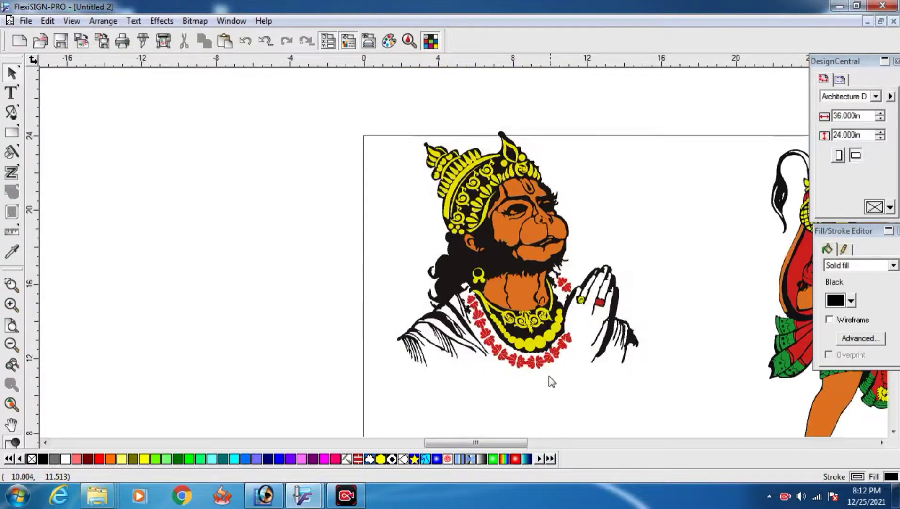
{"action": "left_click", "coordinate": [529, 291]}
{"action": "mouse_move", "coordinate": [528, 291]}
{"action": "left_mouse_down"}
{"action": "mouse_move", "coordinate": [306, 276]}
{"action": "mouse_move", "coordinate": [524, 292]}
{"action": "mouse_move", "coordinate": [520, 299]}
{"action": "left_mouse_up"}
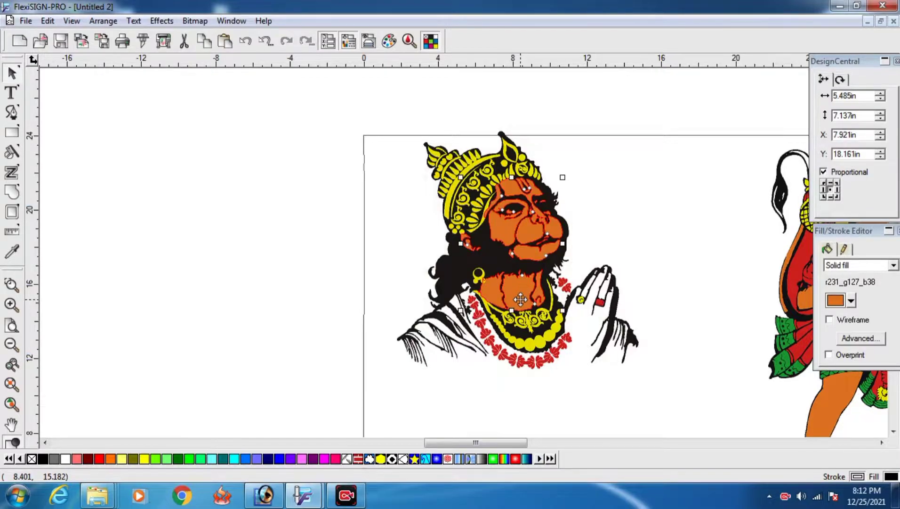
{"action": "scroll", "coordinate": [519, 300], "scroll_direction": "up", "scroll_amount": 1}
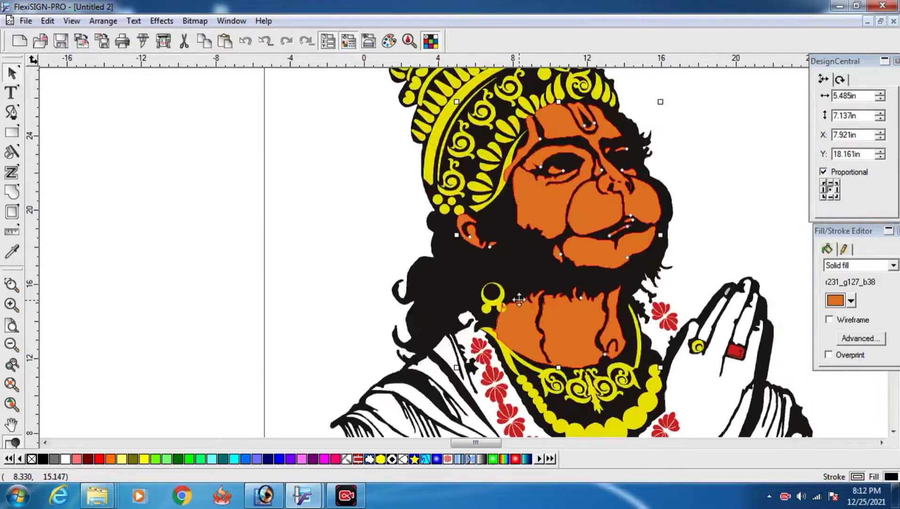
{"action": "scroll", "coordinate": [519, 300], "scroll_direction": "down", "scroll_amount": 3}
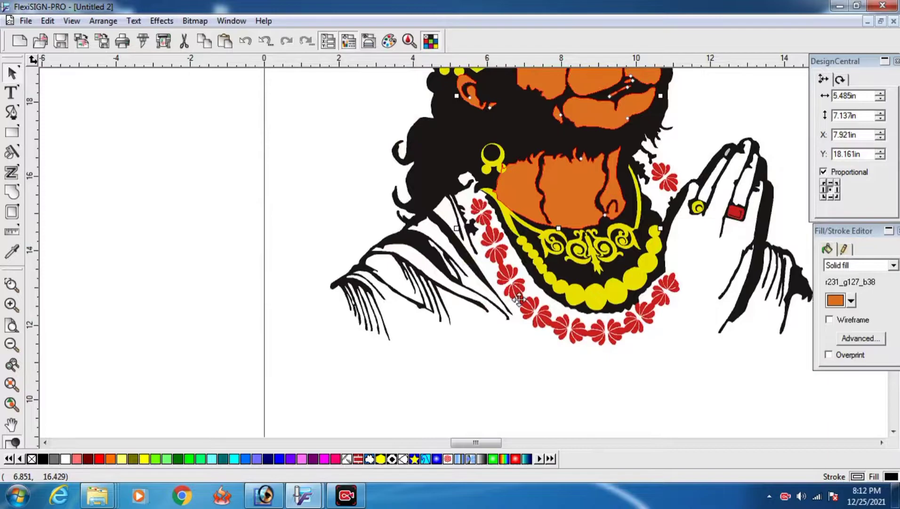
{"action": "scroll", "coordinate": [601, 314], "scroll_direction": "down", "scroll_amount": 2}
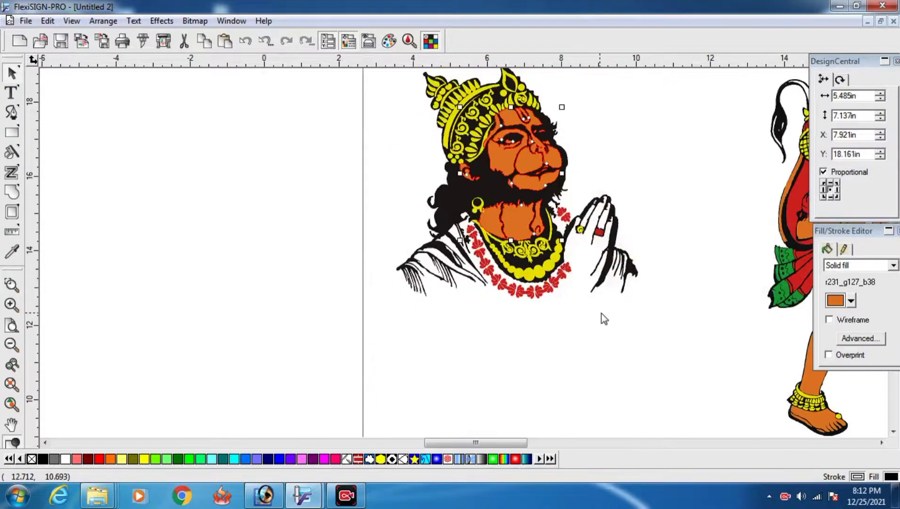
{"action": "left_click", "coordinate": [602, 314]}
{"action": "scroll", "coordinate": [602, 313], "scroll_direction": "up", "scroll_amount": 1}
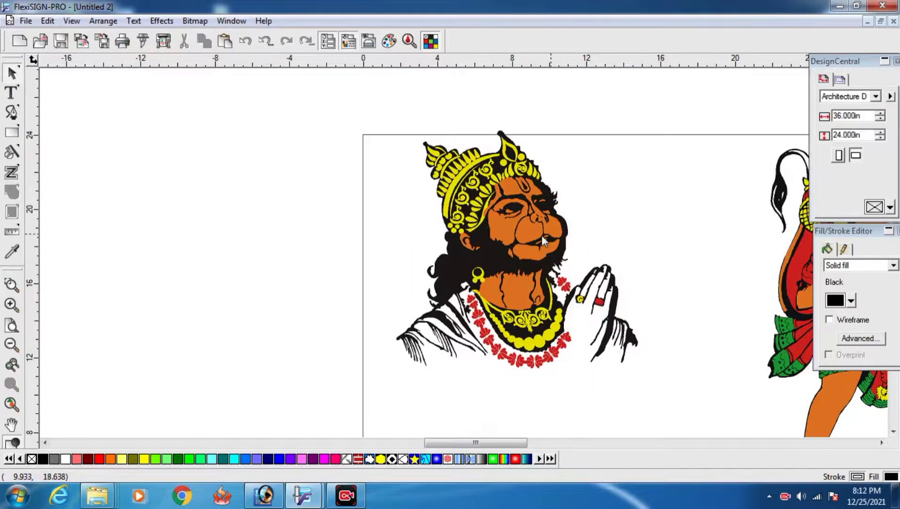
- Nudge the orange skin shape into alignment with the black outline, at about X 8.10 in, Y 18.09 in
{"action": "left_click", "coordinate": [530, 236]}
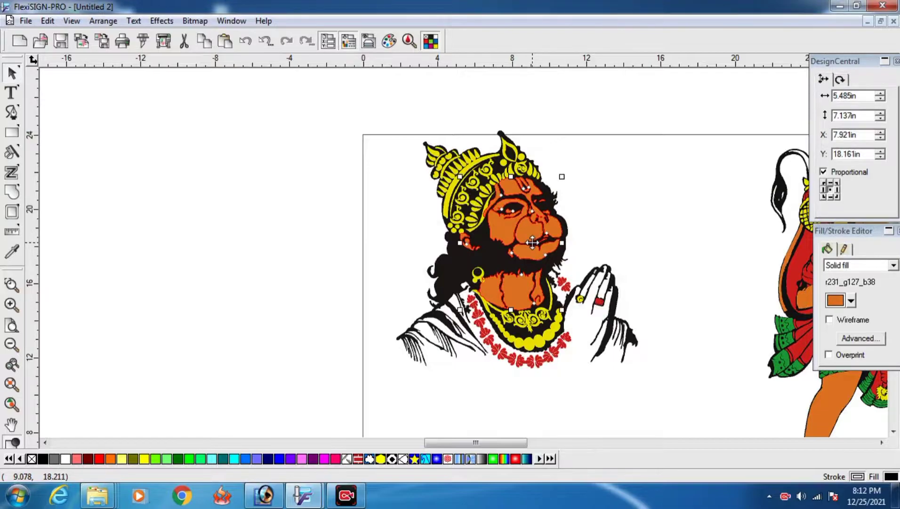
{"action": "key", "text": "Right"}
{"action": "key", "text": "Right"}
{"action": "key", "text": "Right"}
{"action": "key", "text": "Right"}
{"action": "key", "text": "Down"}
{"action": "key", "text": "Down"}
{"action": "key", "text": "Down"}
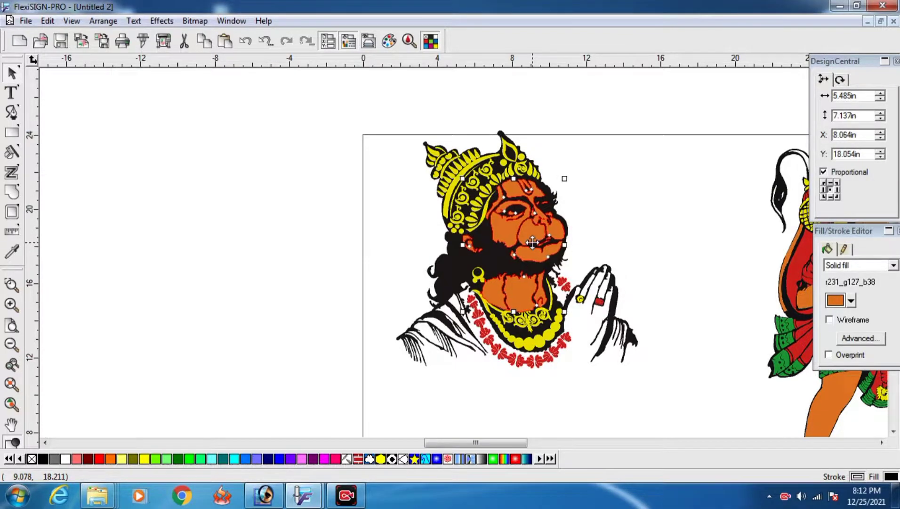
{"action": "key", "text": "Left"}
{"action": "key", "text": "Left"}
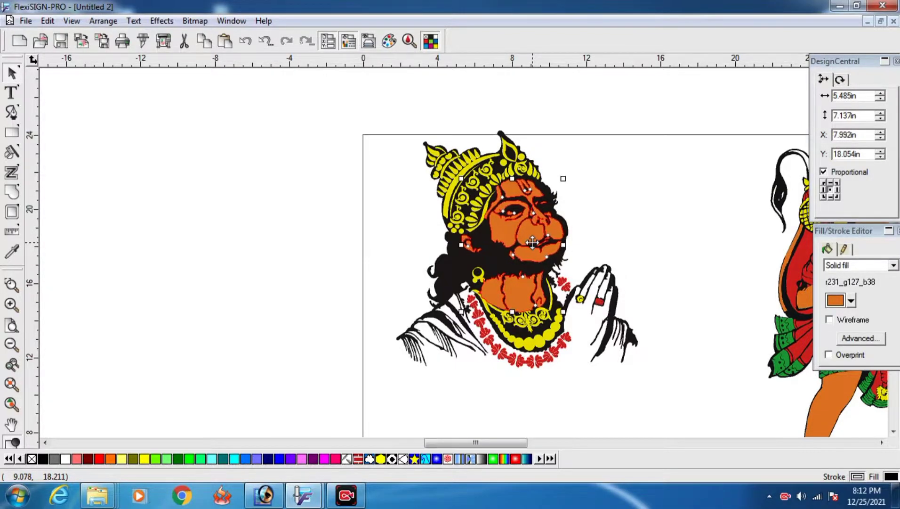
{"action": "key", "text": "Right"}
{"action": "key", "text": "Right"}
{"action": "key", "text": "Right"}
{"action": "key", "text": "Right"}
{"action": "key", "text": "Right"}
{"action": "key", "text": "Right"}
{"action": "key", "text": "Right"}
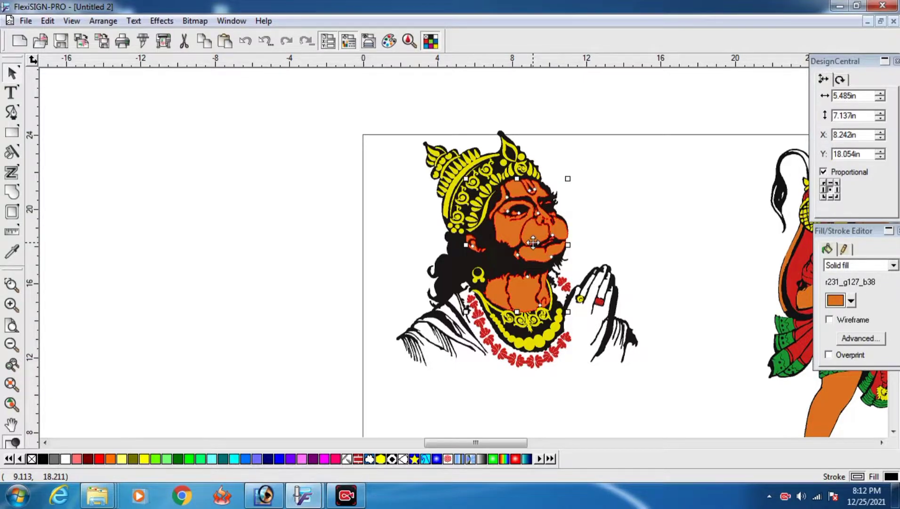
{"action": "key", "text": "Left"}
{"action": "key", "text": "Left"}
{"action": "key", "text": "Left"}
{"action": "key", "text": "Left"}
{"action": "key", "text": "Up"}
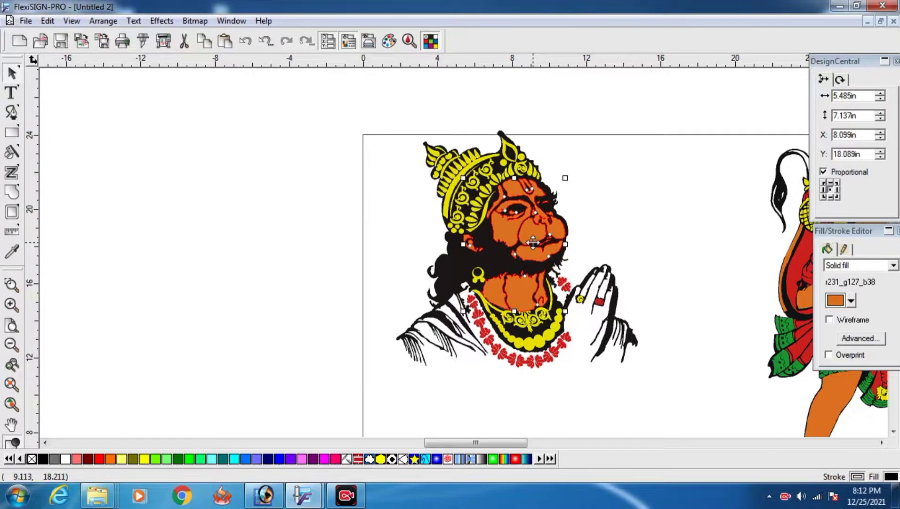
{"action": "left_click", "coordinate": [615, 241]}
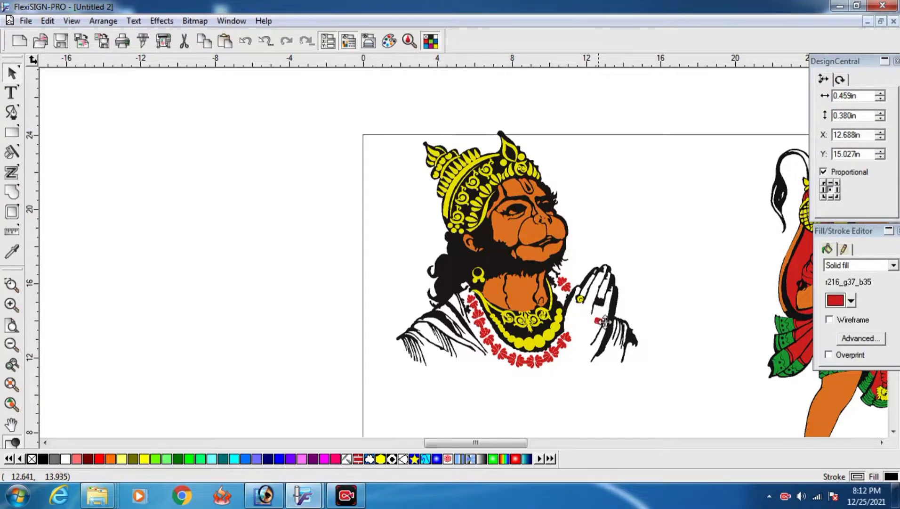
- Move the red ring stone down off the praying hands' finger, and undo the move
{"action": "left_click_drag", "start_coordinate": [682, 270], "coordinate": [682, 269]}
{"action": "key", "text": "ctrl+z"}
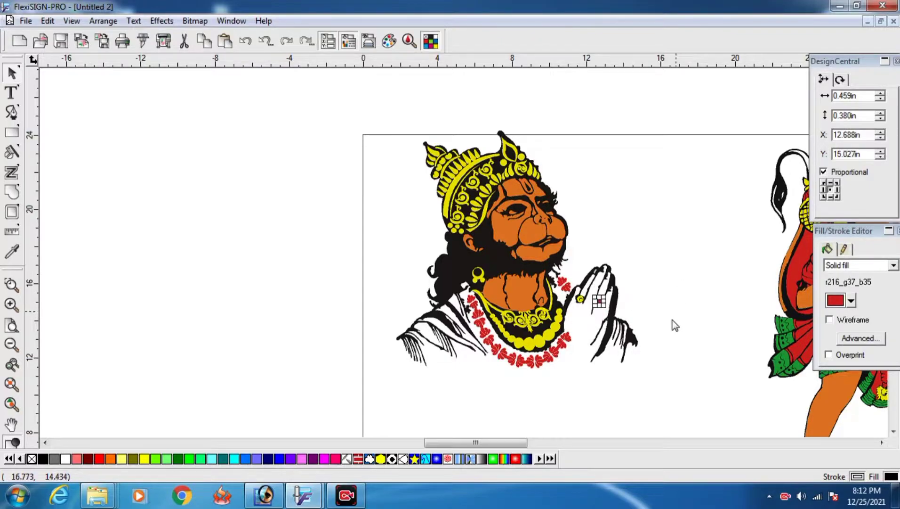
{"action": "left_click", "coordinate": [654, 322]}
- Move the red flower garland below the bust to about X 10.0 in, Y 10.5 in, and undo the move
{"action": "left_click", "coordinate": [549, 362]}
{"action": "left_click_drag", "start_coordinate": [550, 362], "coordinate": [579, 411]}
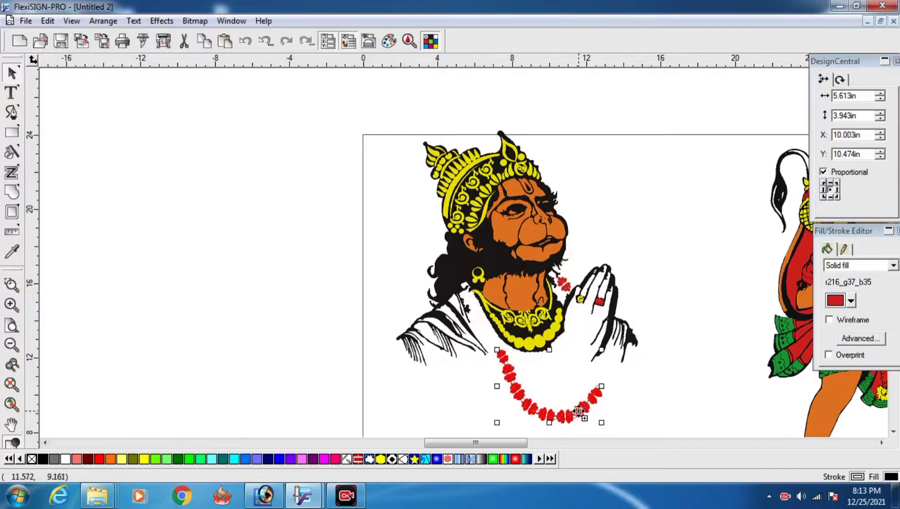
{"action": "key", "text": "ctrl+z"}
{"action": "left_click", "coordinate": [551, 410]}
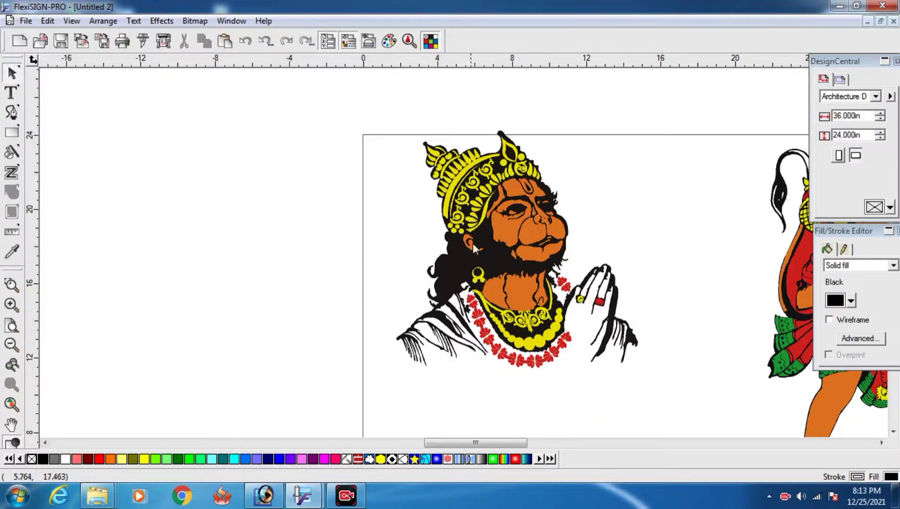
- Move the yellow crown ornament out beside the head to about X -0.8 in, Y 21.3 in, and undo the move
{"action": "left_click", "coordinate": [465, 202]}
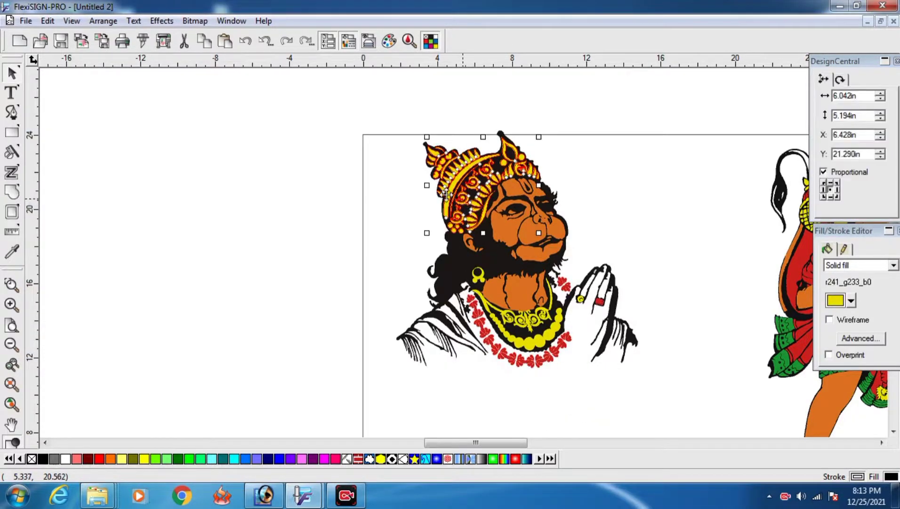
{"action": "left_click_drag", "start_coordinate": [447, 193], "coordinate": [331, 198]}
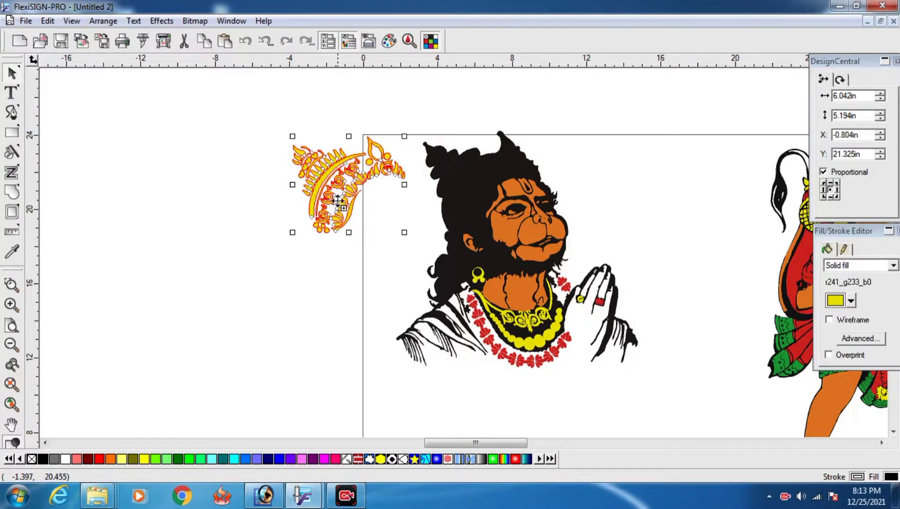
{"action": "key", "text": "ctrl+z"}
{"action": "left_click", "coordinate": [618, 212]}
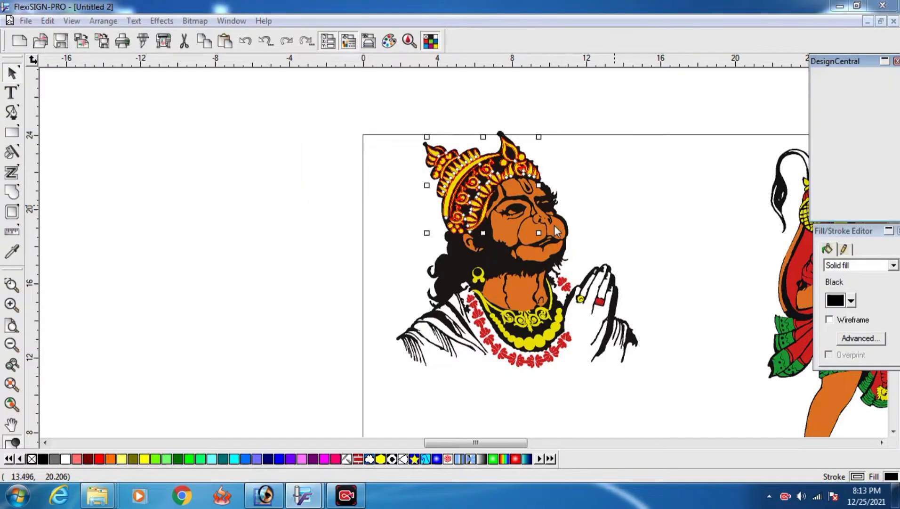
- Move the bust's orange skin shape out beside the head and shift the red garland, undoing both moves
{"action": "left_click", "coordinate": [477, 248]}
{"action": "left_click_drag", "start_coordinate": [515, 242], "coordinate": [652, 209]}
{"action": "key", "text": "ctrl+z"}
{"action": "left_click", "coordinate": [647, 228]}
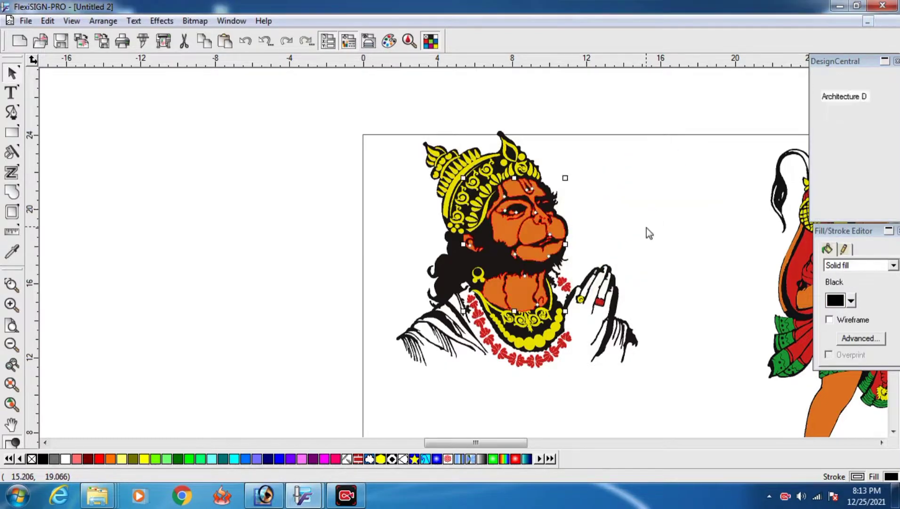
{"action": "left_click_drag", "start_coordinate": [521, 342], "coordinate": [556, 366]}
{"action": "left_click", "coordinate": [643, 422]}
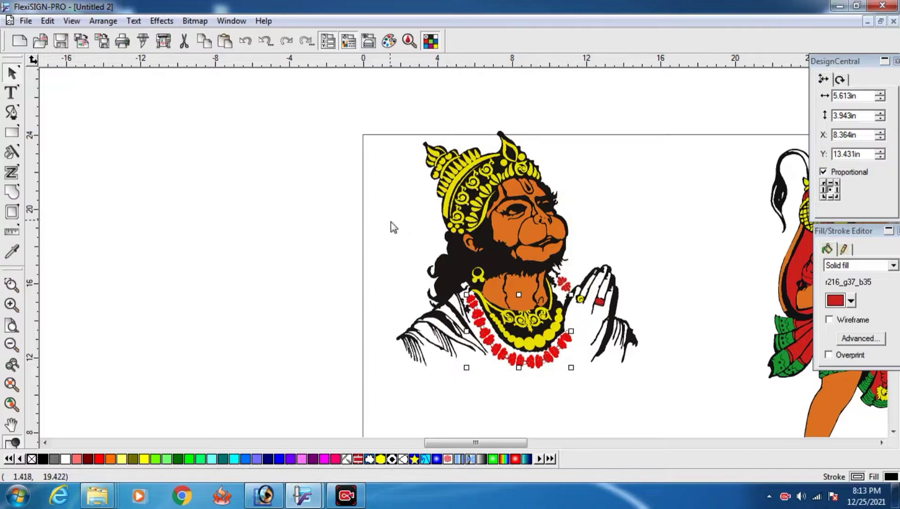
- Select all the shapes of the praying bust and group them
{"action": "left_click", "coordinate": [350, 156]}
{"action": "left_click_drag", "start_coordinate": [343, 132], "coordinate": [655, 377]}
{"action": "right_click", "coordinate": [523, 179]}
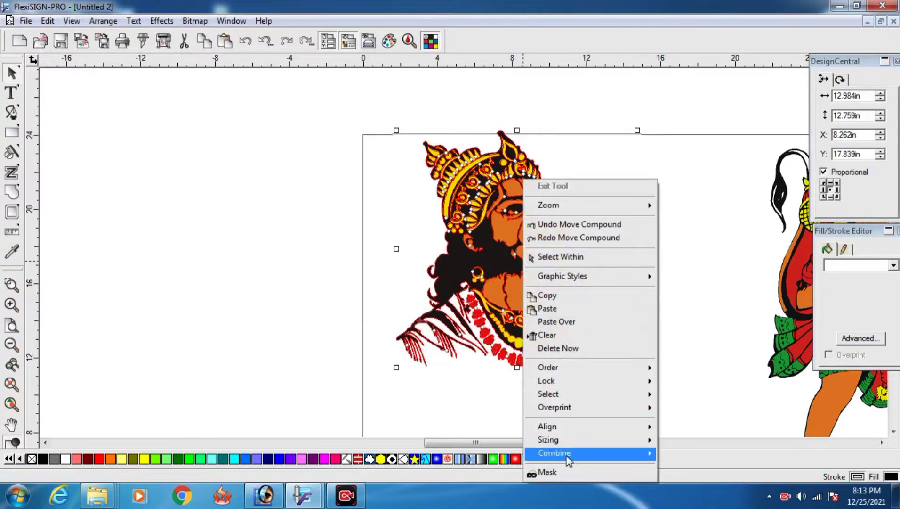
{"action": "mouse_move", "coordinate": [569, 454]}
{"action": "left_click", "coordinate": [674, 453]}
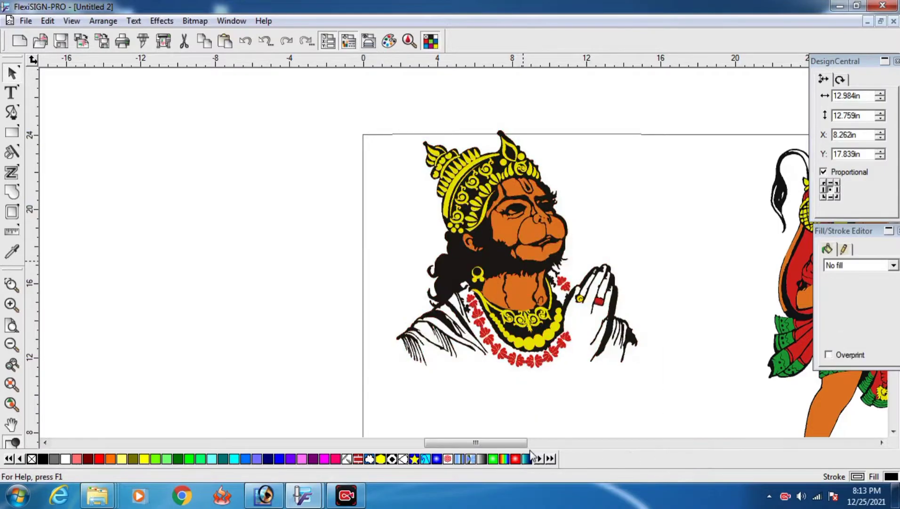
- Ungroup the full-body Hanuman figure carrying the mountain
{"action": "left_click_drag", "start_coordinate": [542, 446], "coordinate": [567, 447]}
{"action": "left_click", "coordinate": [511, 273]}
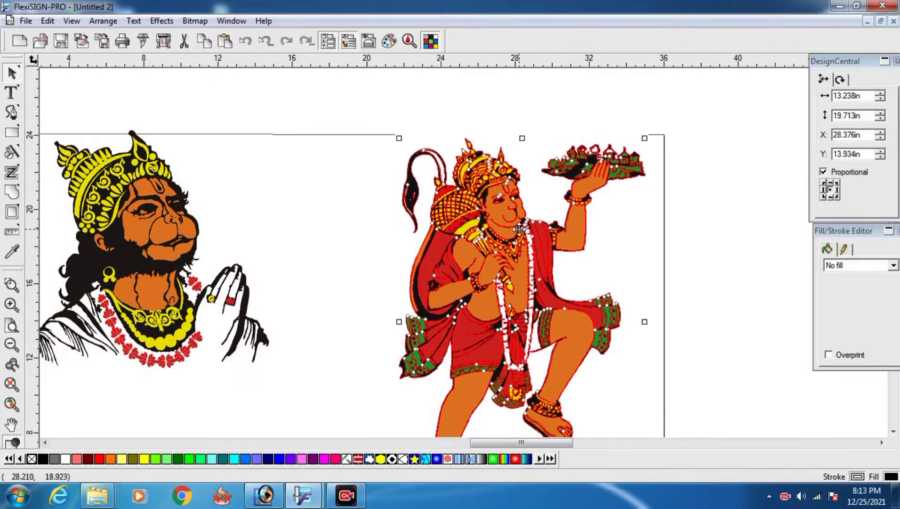
{"action": "scroll", "coordinate": [519, 230], "scroll_direction": "up", "scroll_amount": 1}
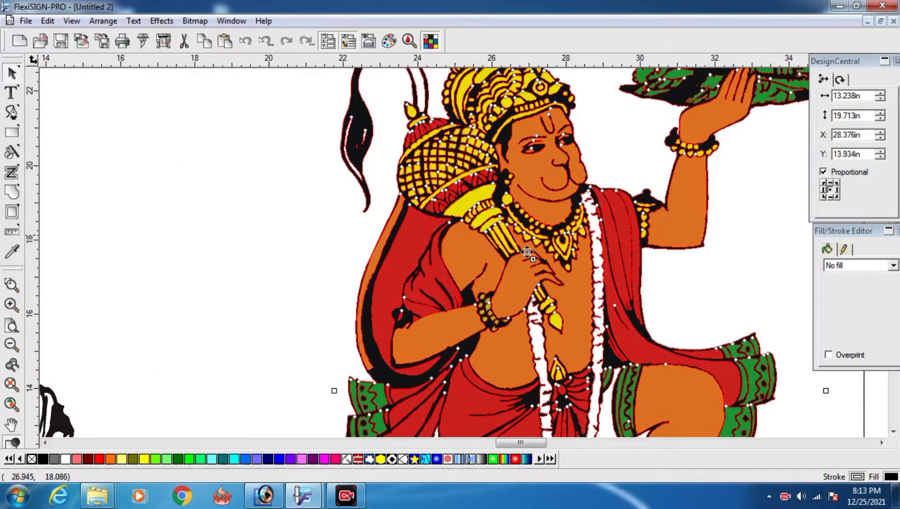
{"action": "left_click_drag", "start_coordinate": [511, 447], "coordinate": [514, 447]}
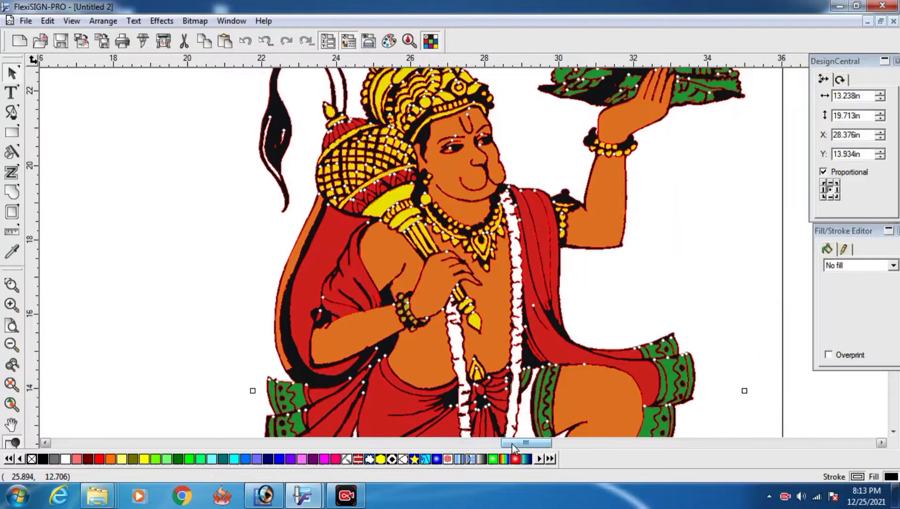
{"action": "scroll", "coordinate": [479, 295], "scroll_direction": "down", "scroll_amount": 1}
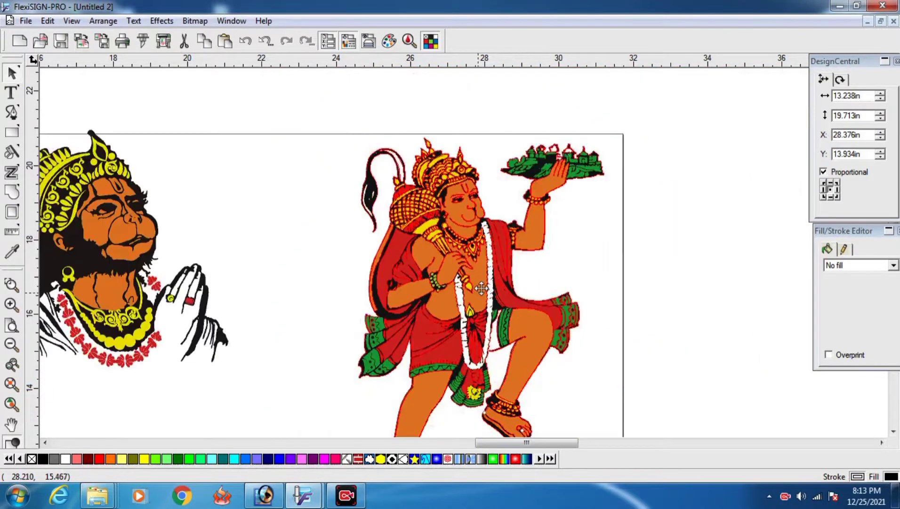
{"action": "left_click", "coordinate": [586, 270]}
{"action": "right_click", "coordinate": [453, 212]}
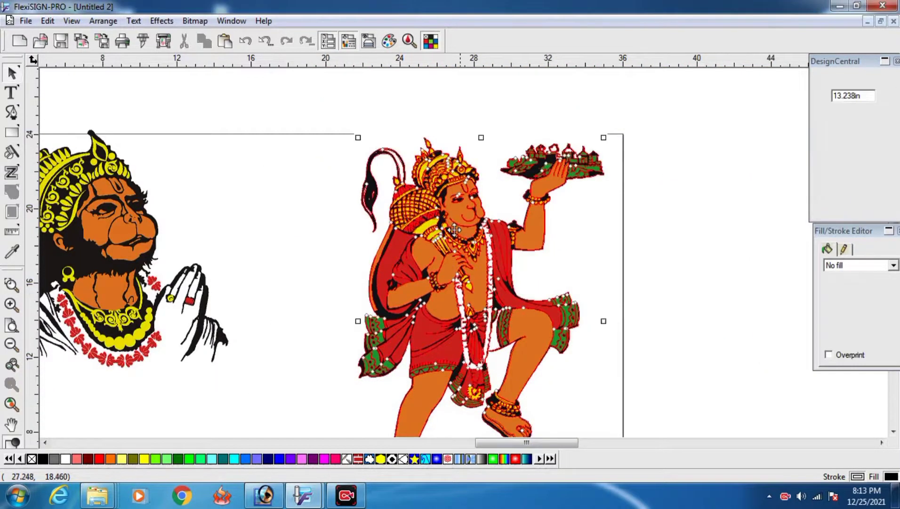
{"action": "left_click", "coordinate": [483, 460]}
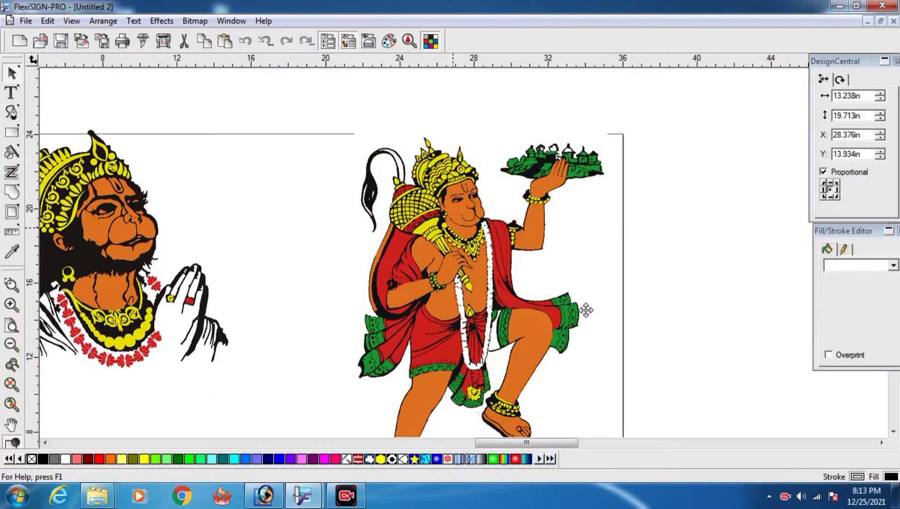
{"action": "left_click", "coordinate": [595, 271]}
- Move the full-body figure's orange skin shape out to about X 37.6 in, Y 14.0 in, and undo the move
{"action": "left_click", "coordinate": [540, 248]}
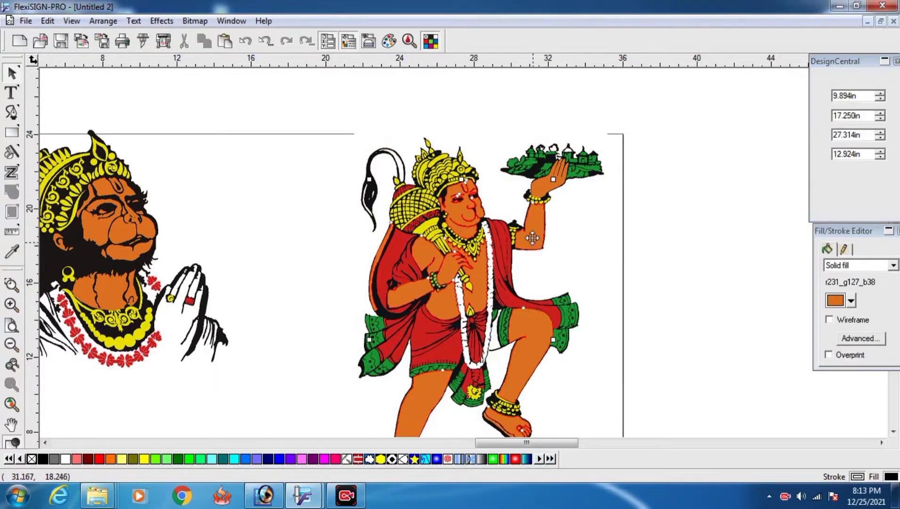
{"action": "left_click_drag", "start_coordinate": [573, 239], "coordinate": [724, 217]}
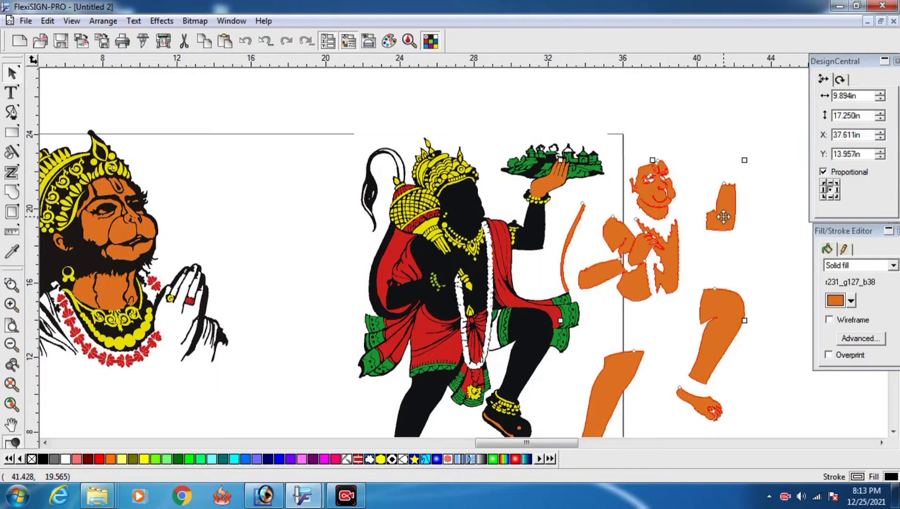
{"action": "key", "text": "ctrl+z"}
{"action": "left_click", "coordinate": [644, 263]}
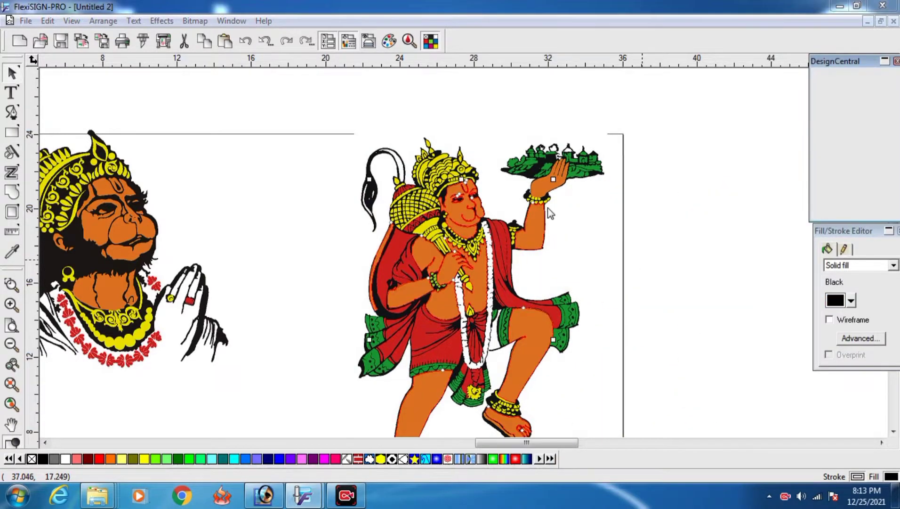
- Recolour the full-body figure's skin shape, trying Magenta and settling on Rust Orange
{"action": "left_click", "coordinate": [480, 276]}
{"action": "left_click", "coordinate": [324, 459]}
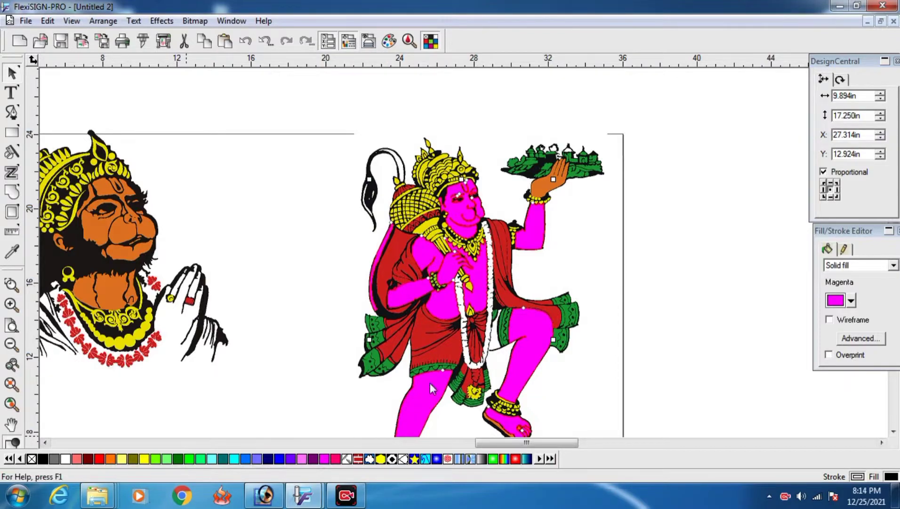
{"action": "key", "text": "ctrl+z"}
{"action": "left_click", "coordinate": [582, 268]}
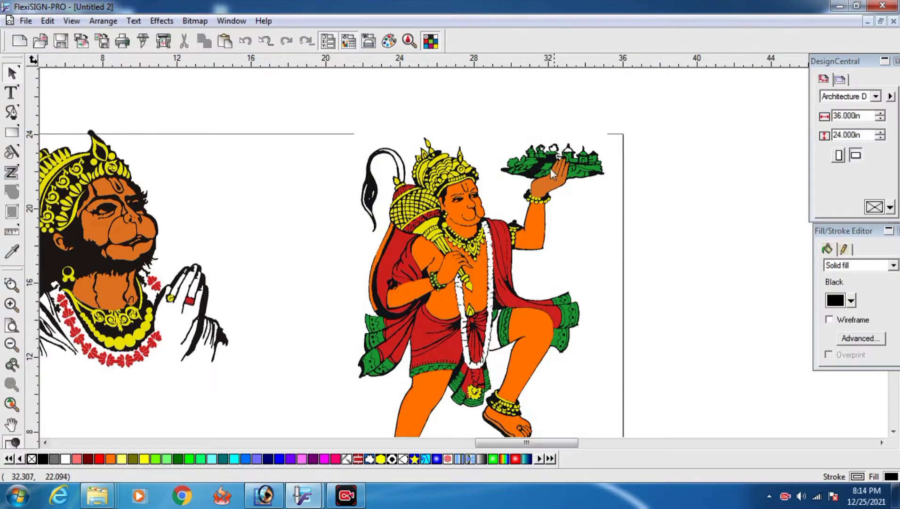
- Move the green mountain shape away from the raised hand, and undo the move
{"action": "mouse_move", "coordinate": [531, 161]}
{"action": "left_mouse_down"}
{"action": "mouse_move", "coordinate": [585, 83]}
{"action": "mouse_move", "coordinate": [656, 205]}
{"action": "mouse_move", "coordinate": [653, 221]}
{"action": "left_mouse_up"}
{"action": "key", "text": "ctrl+z"}
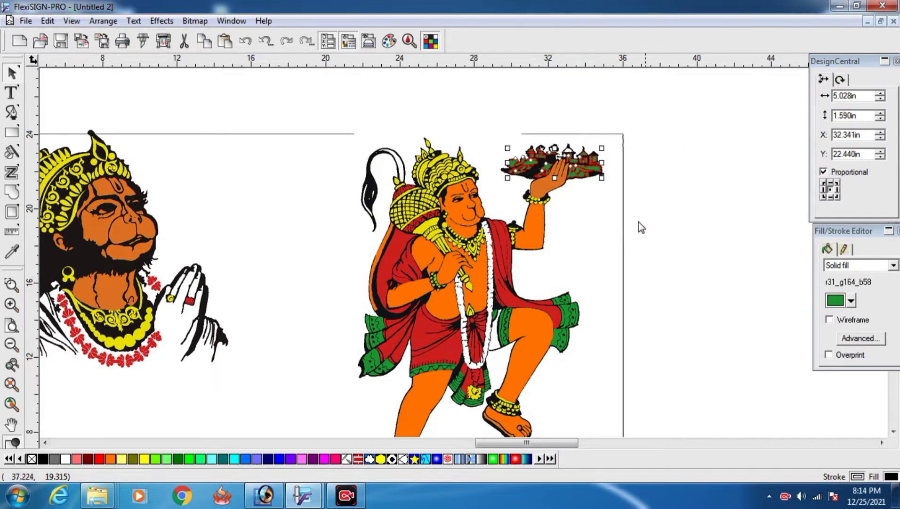
{"action": "left_click", "coordinate": [598, 252]}
- Move the yellow mace pattern and the red garment shape out beside the figure, undoing each move
{"action": "left_click_drag", "start_coordinate": [414, 212], "coordinate": [285, 233]}
{"action": "key", "text": "ctrl+z"}
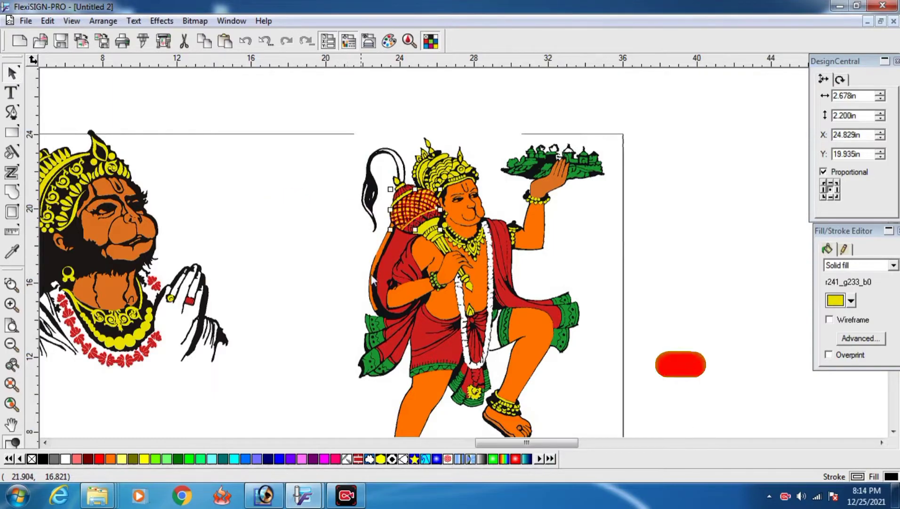
{"action": "left_click_drag", "start_coordinate": [396, 279], "coordinate": [284, 221]}
{"action": "key", "text": "ctrl+z"}
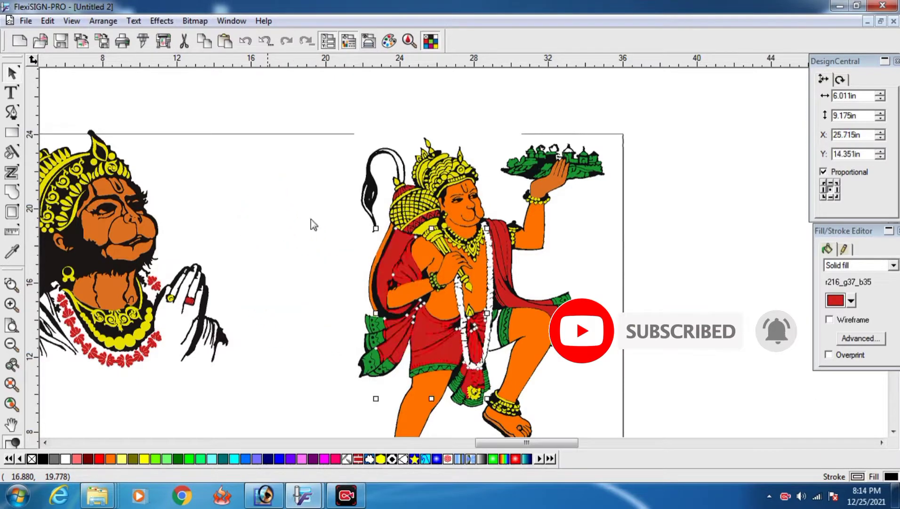
{"action": "left_click", "coordinate": [602, 272]}
- Move the yellow anklet off the lower foot to about X 30.2 in, Y 5.9 in, and undo the move
{"action": "scroll", "coordinate": [601, 272], "scroll_direction": "down", "scroll_amount": 3}
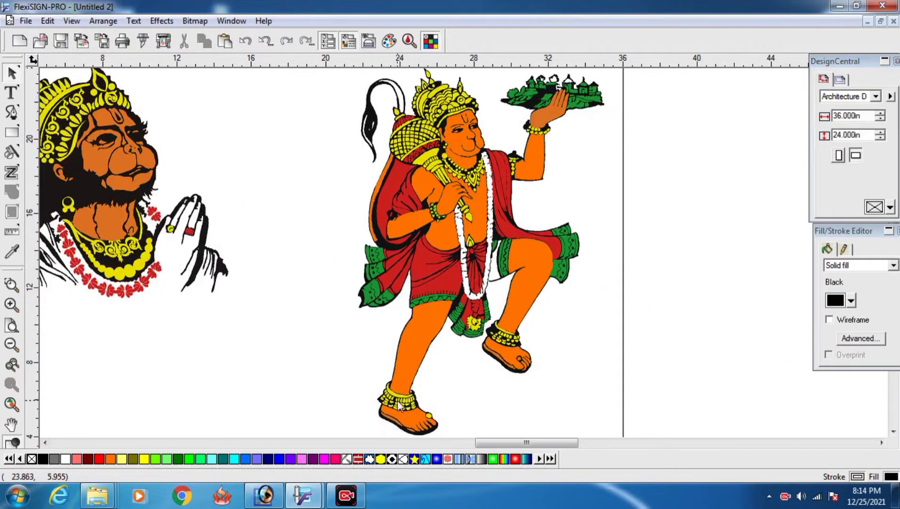
{"action": "left_click_drag", "start_coordinate": [397, 400], "coordinate": [510, 400]}
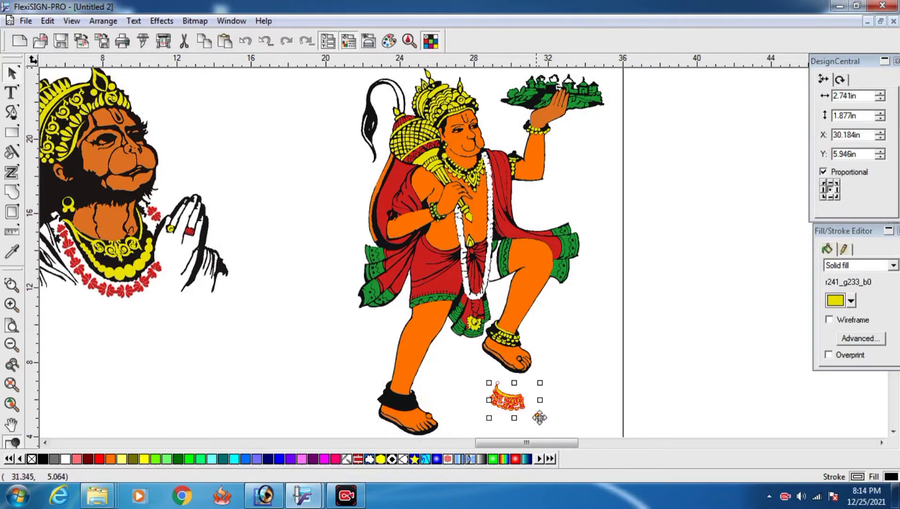
{"action": "key", "text": "ctrl+z"}
{"action": "left_click", "coordinate": [569, 390]}
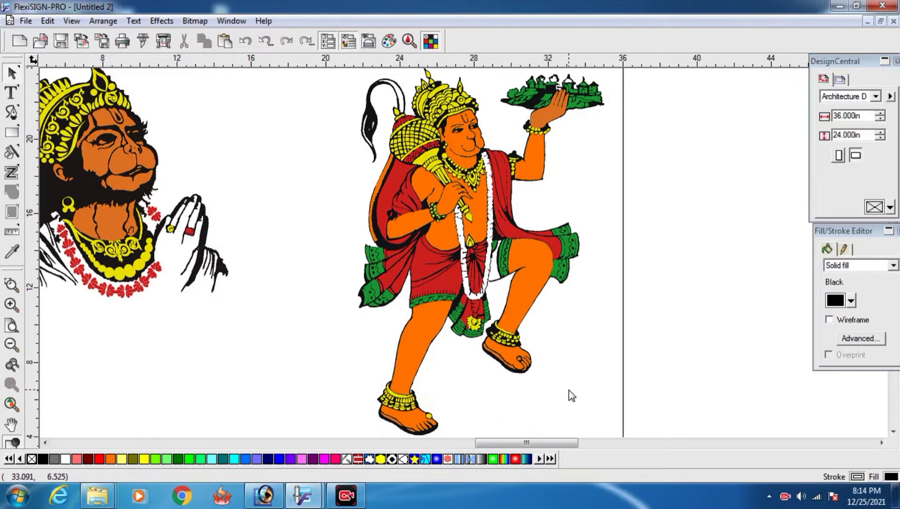
- Move the small yellow flower off the hanging end of the loincloth out beside the leg, and undo the move
{"action": "left_click", "coordinate": [479, 328]}
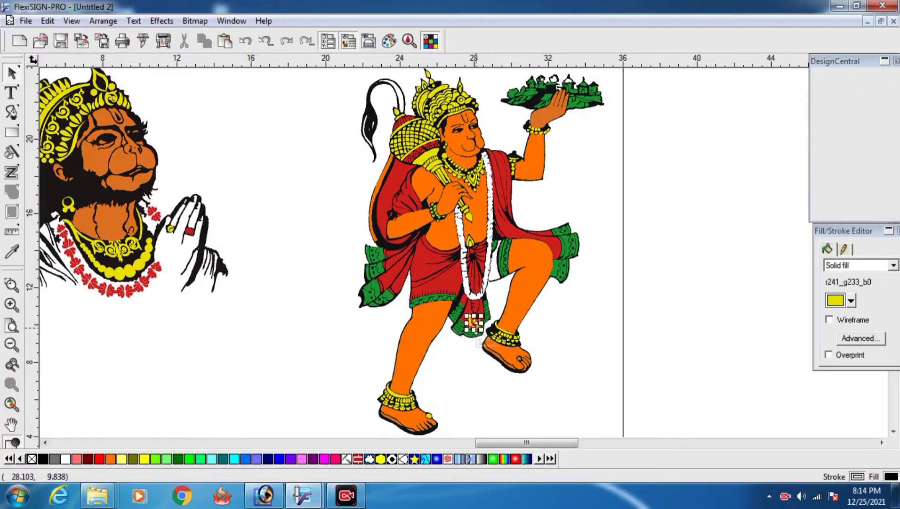
{"action": "left_click_drag", "start_coordinate": [512, 331], "coordinate": [636, 342]}
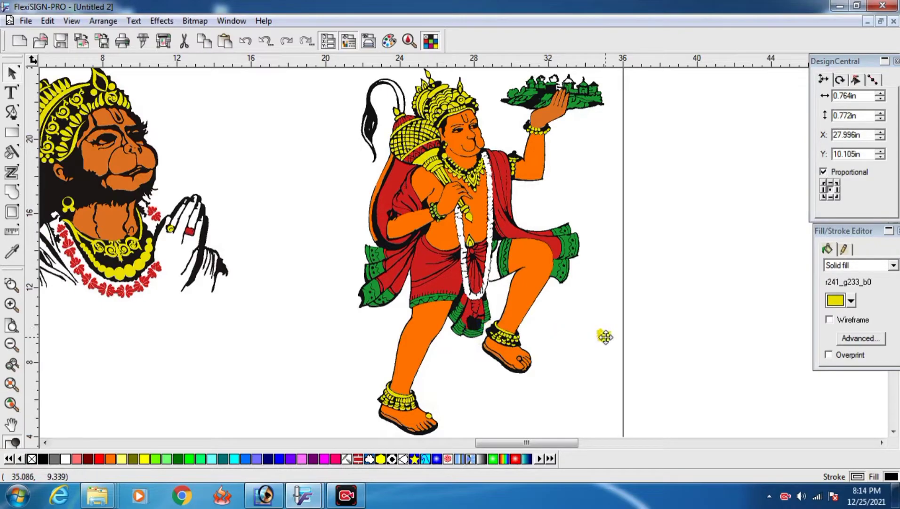
{"action": "key", "text": "ctrl+z"}
{"action": "left_click", "coordinate": [573, 387]}
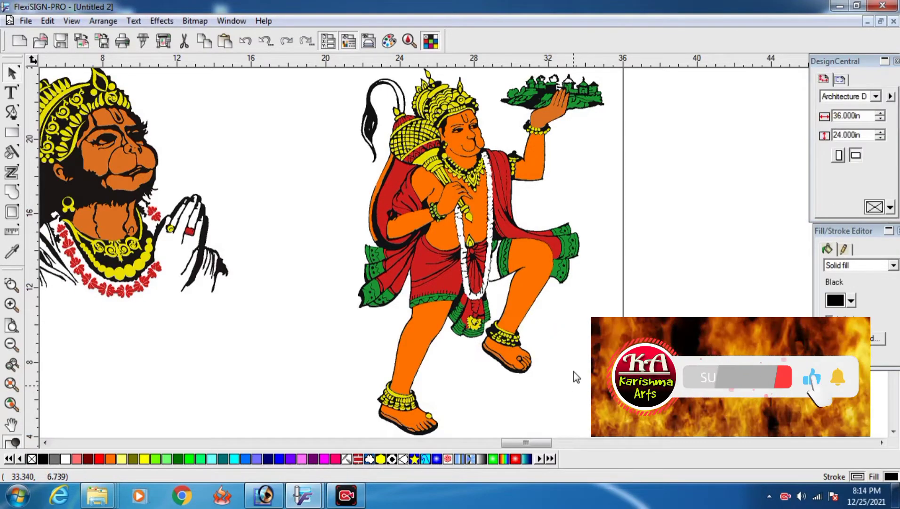
- Move the yellow crown and necklace shape out beyond the tail, and undo the move
{"action": "scroll", "coordinate": [573, 372], "scroll_direction": "up", "scroll_amount": 1}
{"action": "scroll", "coordinate": [578, 329], "scroll_direction": "up", "scroll_amount": 10}
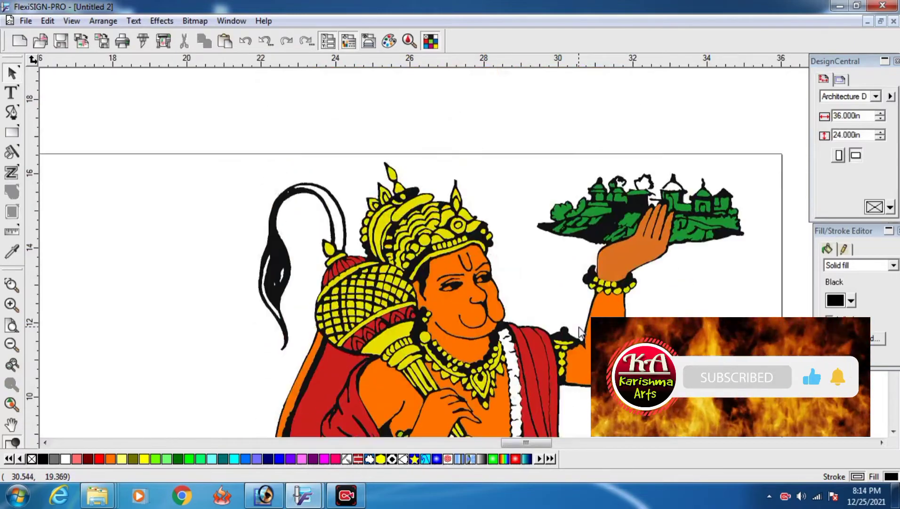
{"action": "scroll", "coordinate": [582, 332], "scroll_direction": "down", "scroll_amount": 4}
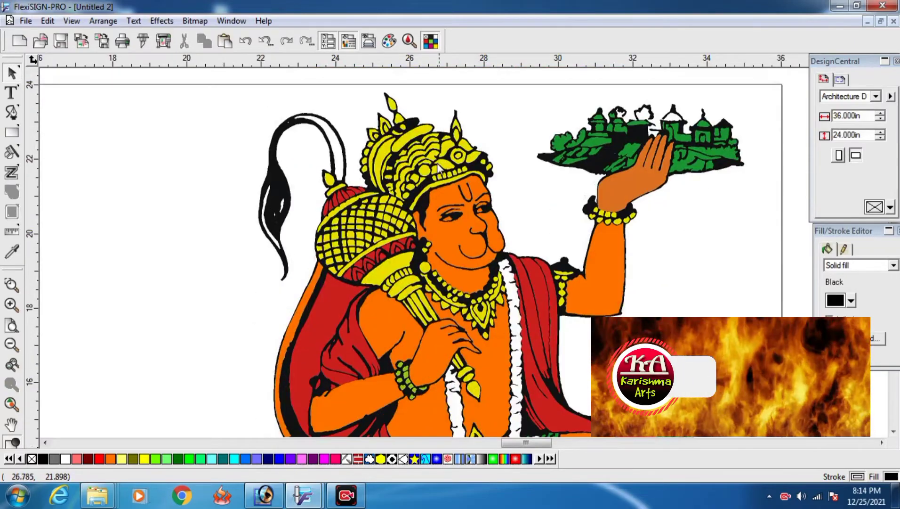
{"action": "left_click", "coordinate": [448, 165]}
{"action": "left_click_drag", "start_coordinate": [448, 165], "coordinate": [174, 196]}
{"action": "key", "text": "ctrl+z"}
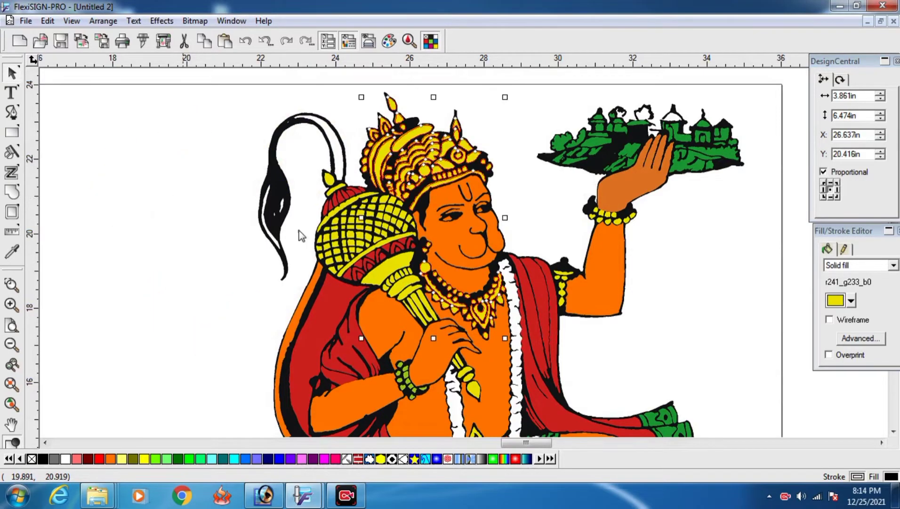
- Move the Rust Orange skin shape aside to about X 22.0 in, Y 13.0 in, and undo the move
{"action": "left_click", "coordinate": [468, 242]}
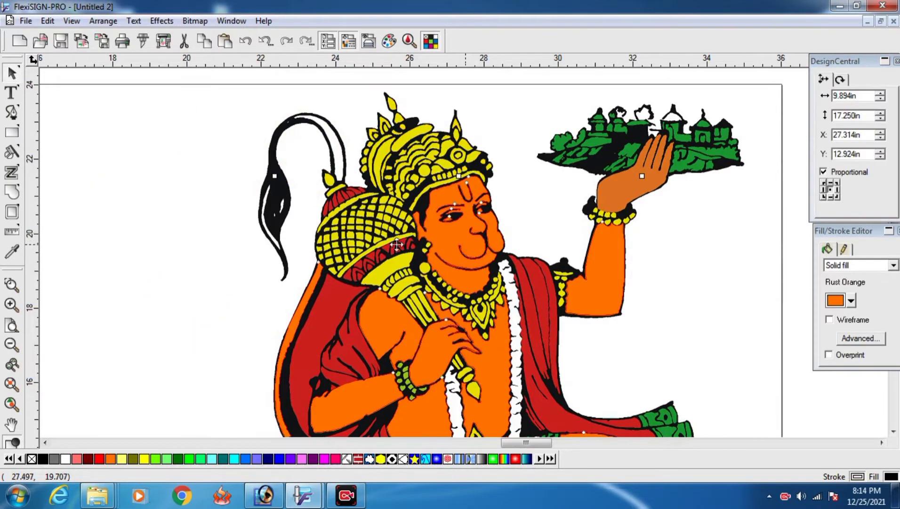
{"action": "left_click_drag", "start_coordinate": [470, 245], "coordinate": [273, 241]}
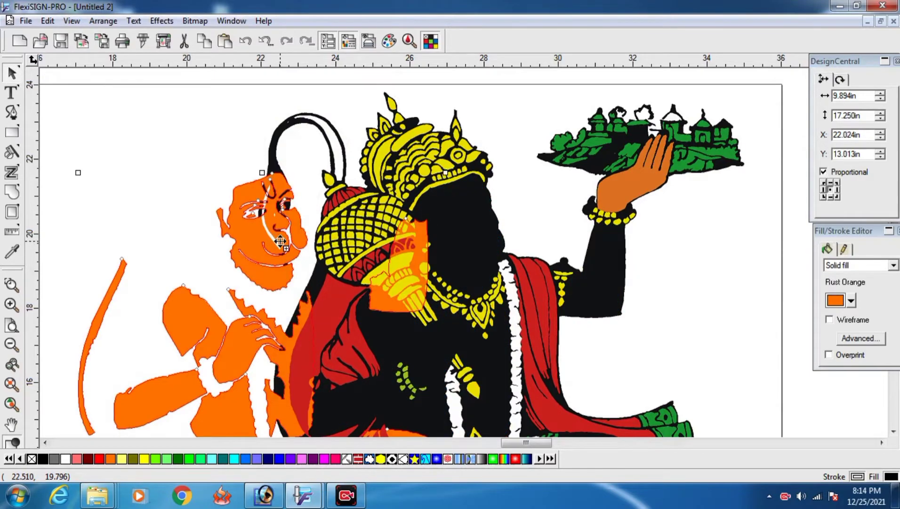
{"action": "key", "text": "ctrl+z"}
{"action": "left_click", "coordinate": [672, 263]}
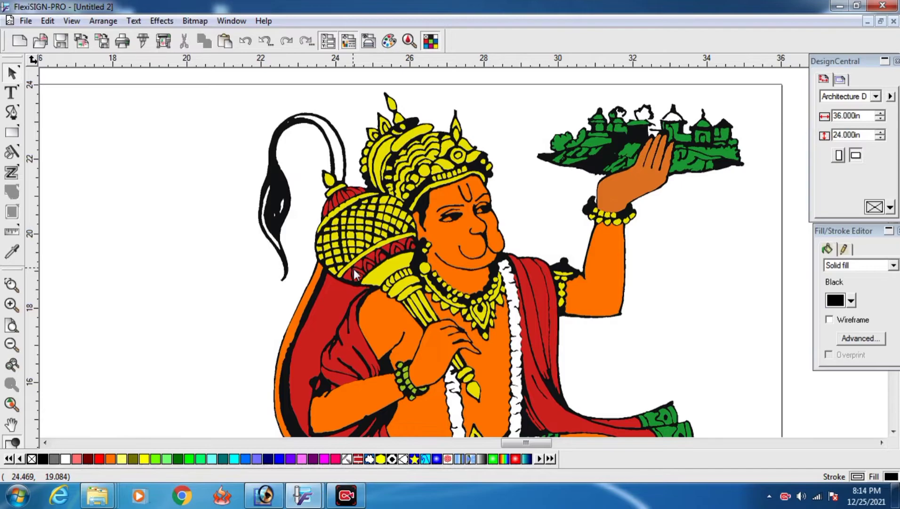
- Move the green bracelet beads off the wrist to about X 20.8 in, Y 16.0 in, and undo the move
{"action": "scroll", "coordinate": [354, 269], "scroll_direction": "down", "scroll_amount": 5}
{"action": "left_click_drag", "start_coordinate": [411, 252], "coordinate": [221, 254]}
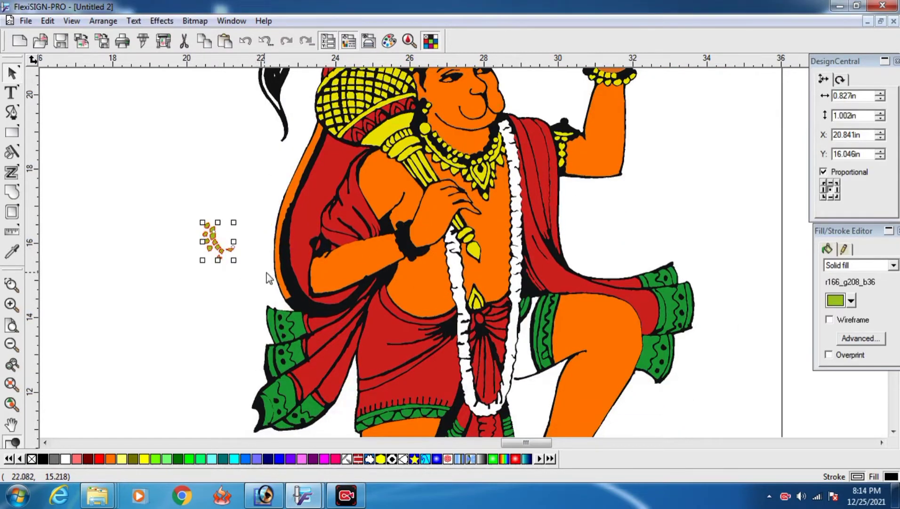
{"action": "key", "text": "ctrl+z"}
{"action": "left_click", "coordinate": [637, 217]}
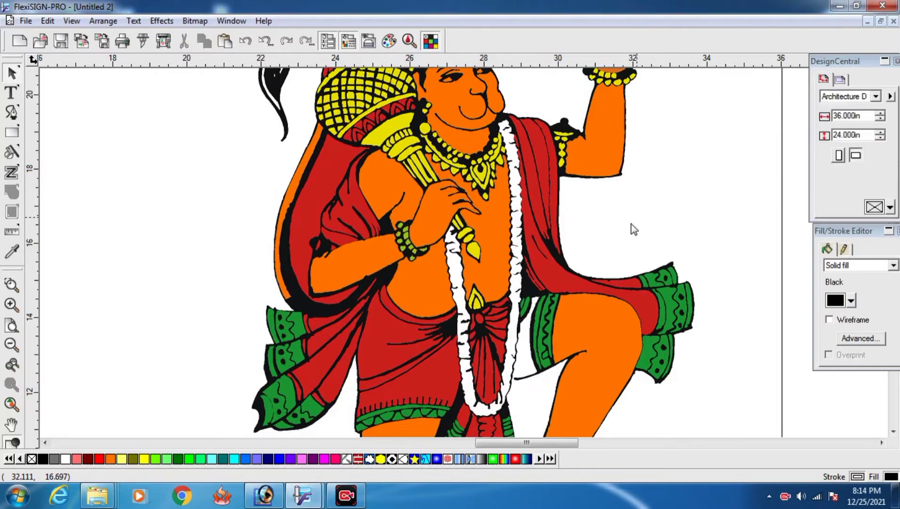
- Move the whole full-body figure to about X 29.7 in, Y 17.5 in, and the bust to about X 14.9 in, Y 19.5 in
{"action": "scroll", "coordinate": [610, 261], "scroll_direction": "down", "scroll_amount": 2}
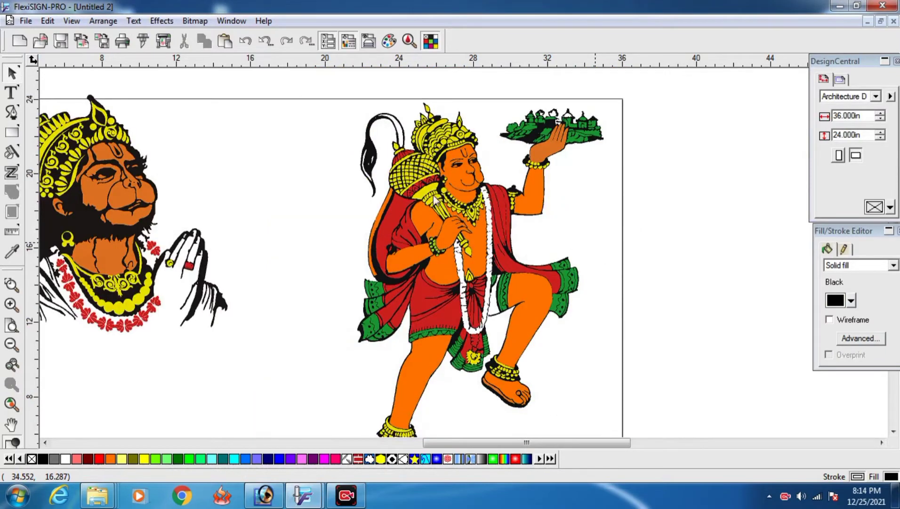
{"action": "scroll", "coordinate": [434, 201], "scroll_direction": "down", "scroll_amount": 2}
{"action": "left_click_drag", "start_coordinate": [389, 152], "coordinate": [540, 367]}
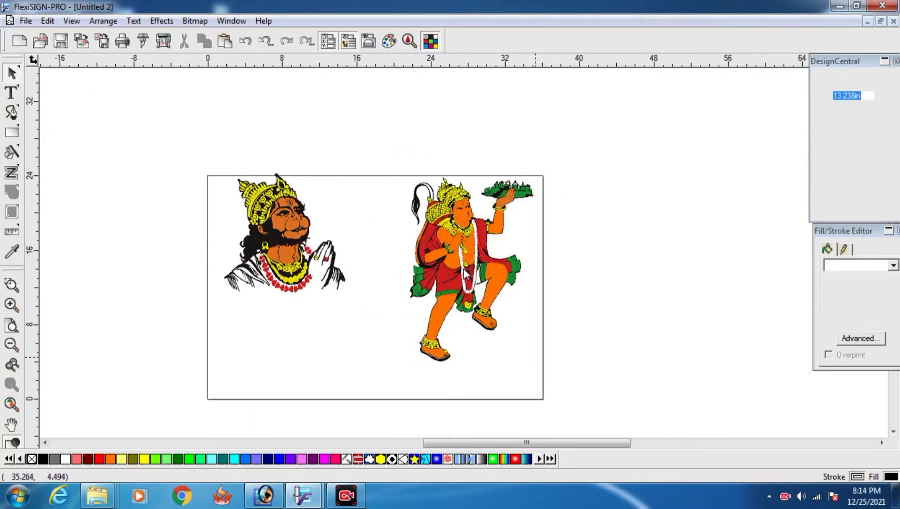
{"action": "left_click_drag", "start_coordinate": [465, 271], "coordinate": [477, 240]}
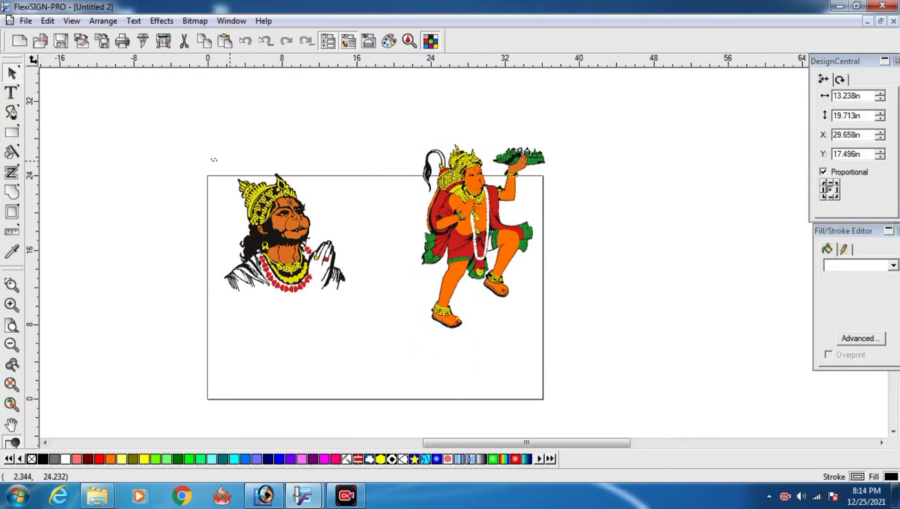
{"action": "left_click_drag", "start_coordinate": [214, 159], "coordinate": [342, 306]}
{"action": "left_click_drag", "start_coordinate": [292, 213], "coordinate": [348, 197]}
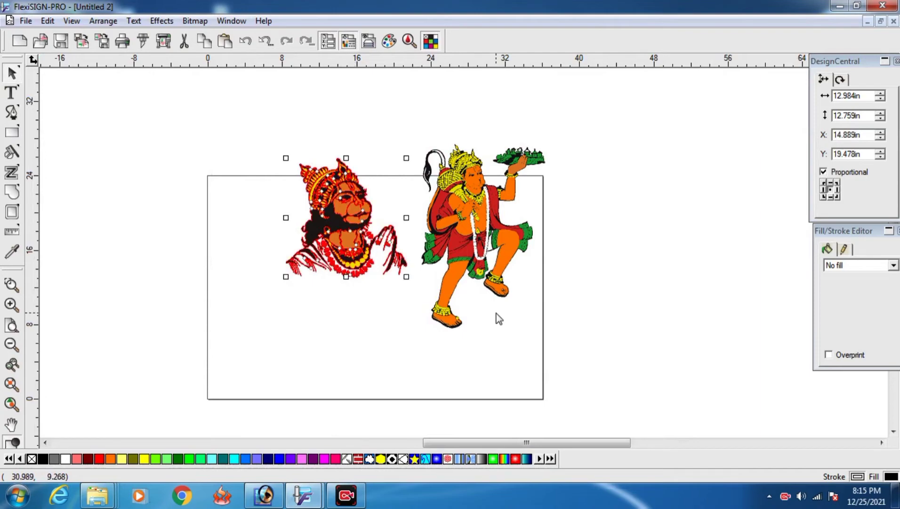